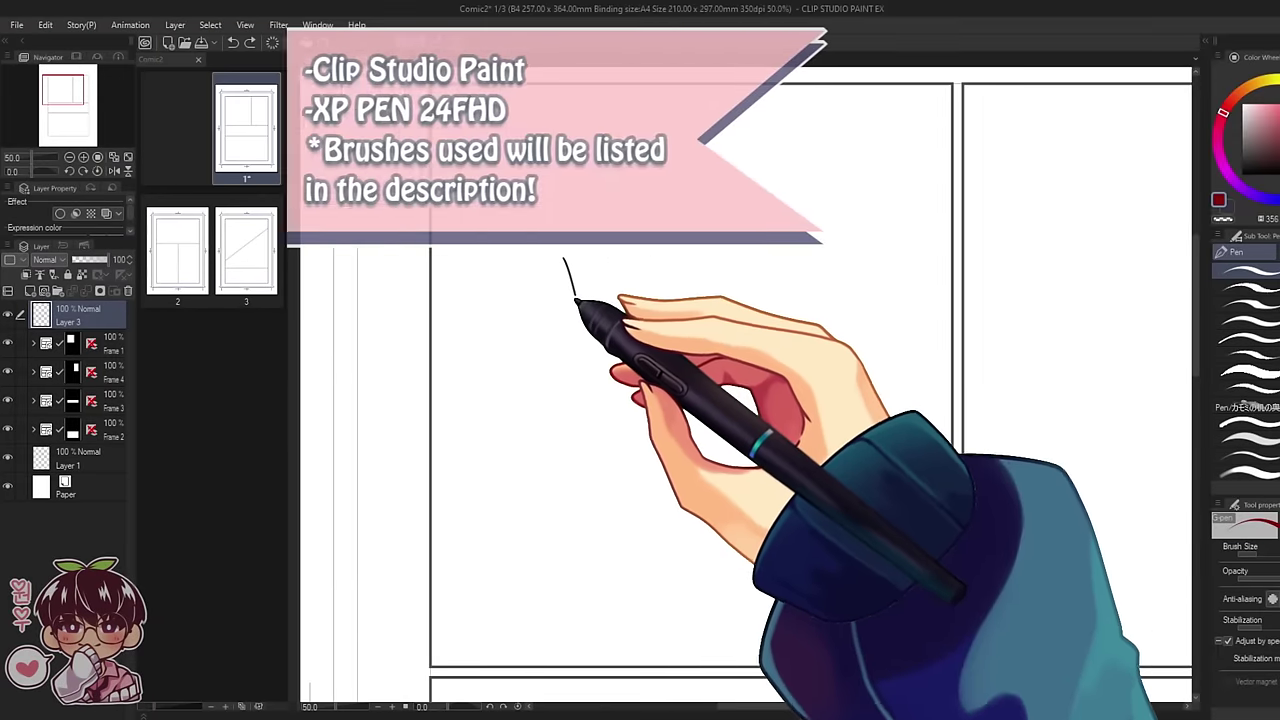
drag(602, 302, 617, 316)
drag(621, 263, 630, 308)
drag(633, 260, 647, 305)
mouse_move(660, 277)
mouse_down()
mouse_move(688, 290)
mouse_move(694, 263)
mouse_move(704, 293)
mouse_up()
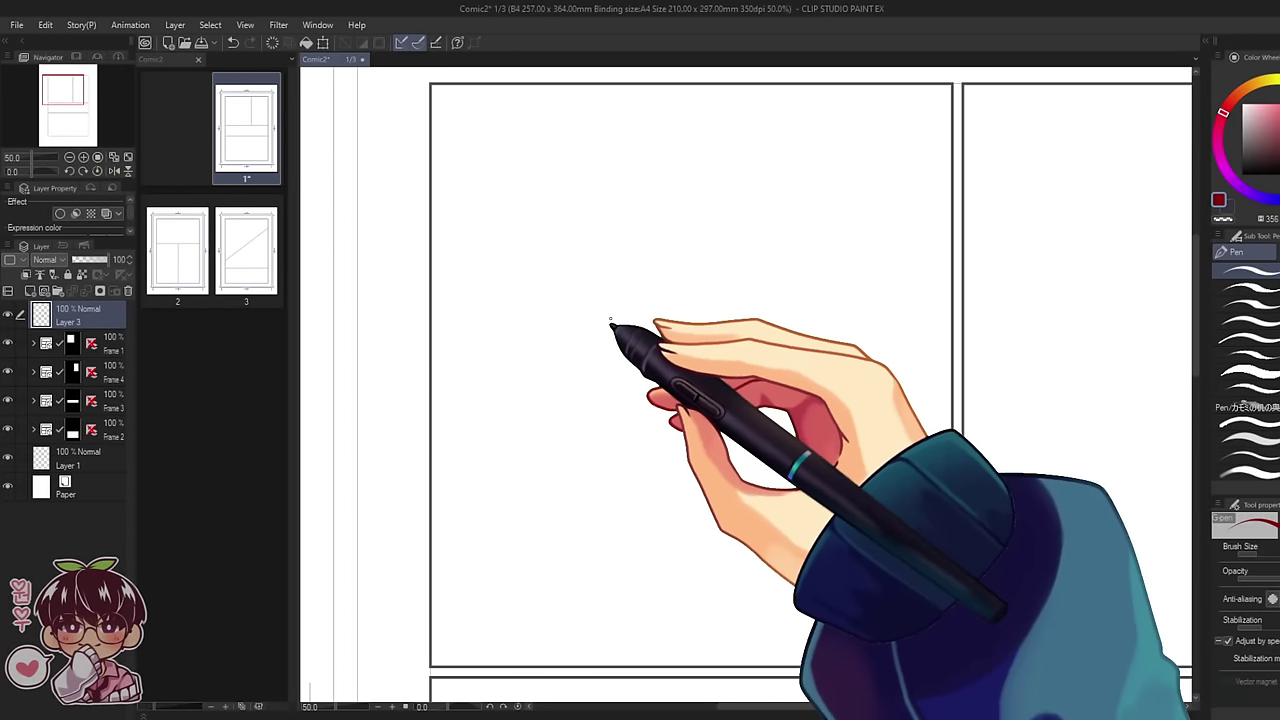
- Make Layer 2 inside the Frame 1 folder the active layer for sketching with the Soft Paint 2 brush
click(112, 345)
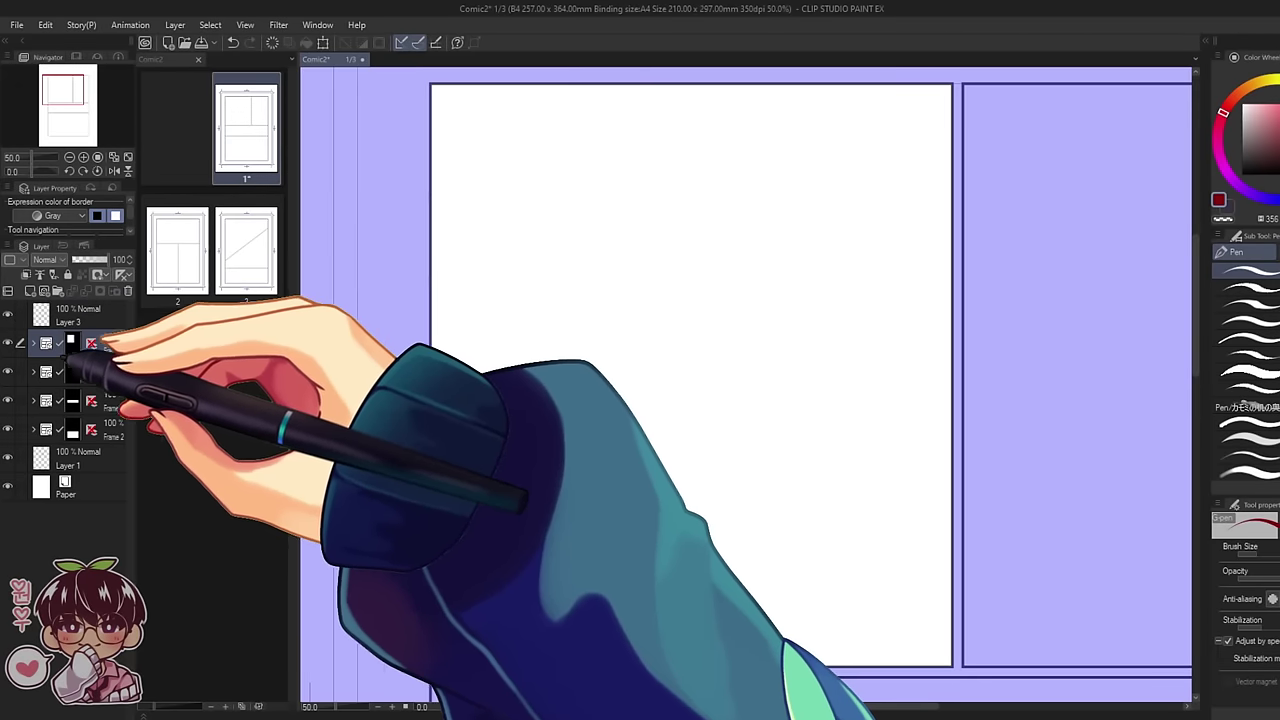
click(33, 344)
click(104, 371)
mouse_move(571, 245)
mouse_down()
mouse_move(634, 299)
mouse_move(748, 335)
mouse_move(730, 373)
mouse_up()
key(ctrl+z)
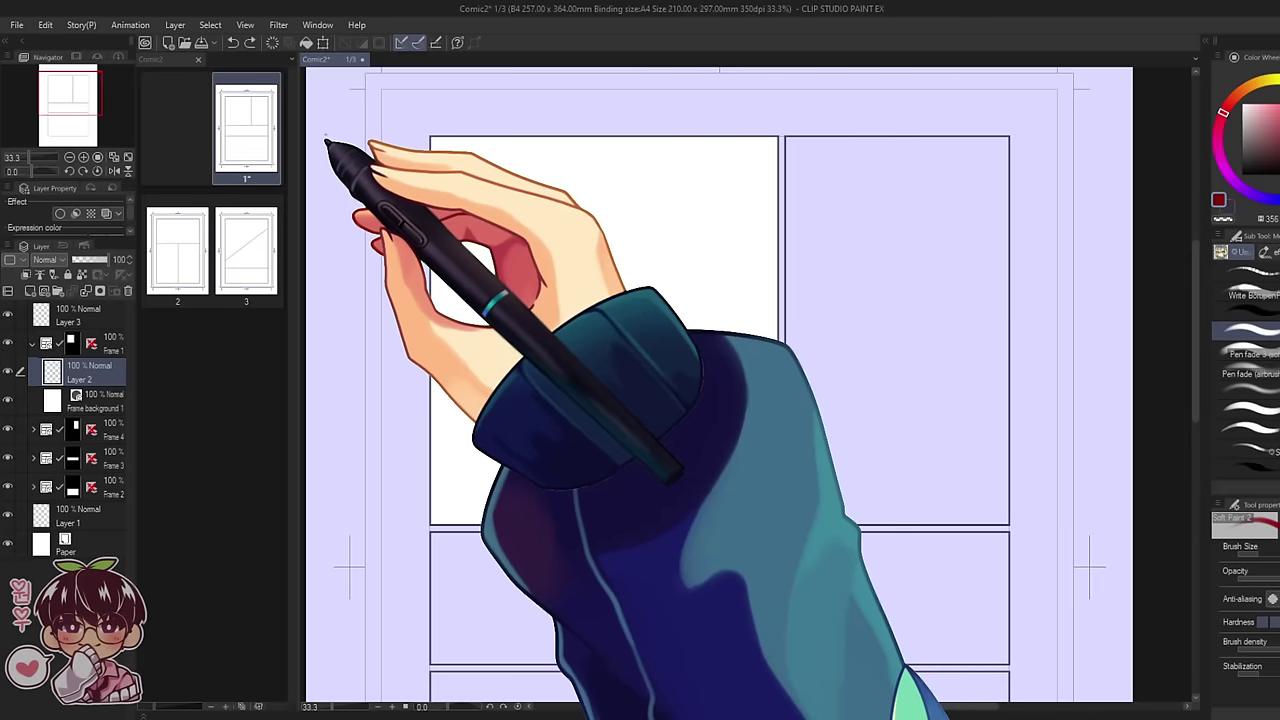
- Open pages 2 and 3 of the comic and return to page 1
double_click(180, 255)
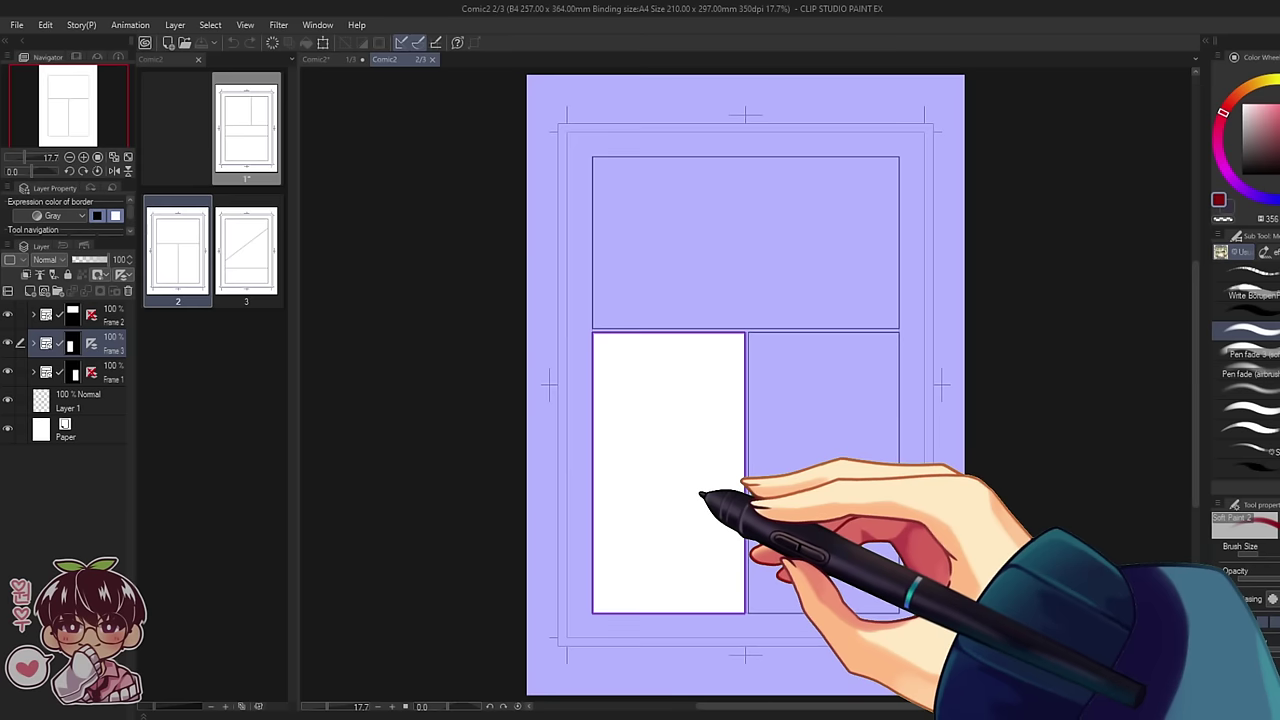
double_click(251, 271)
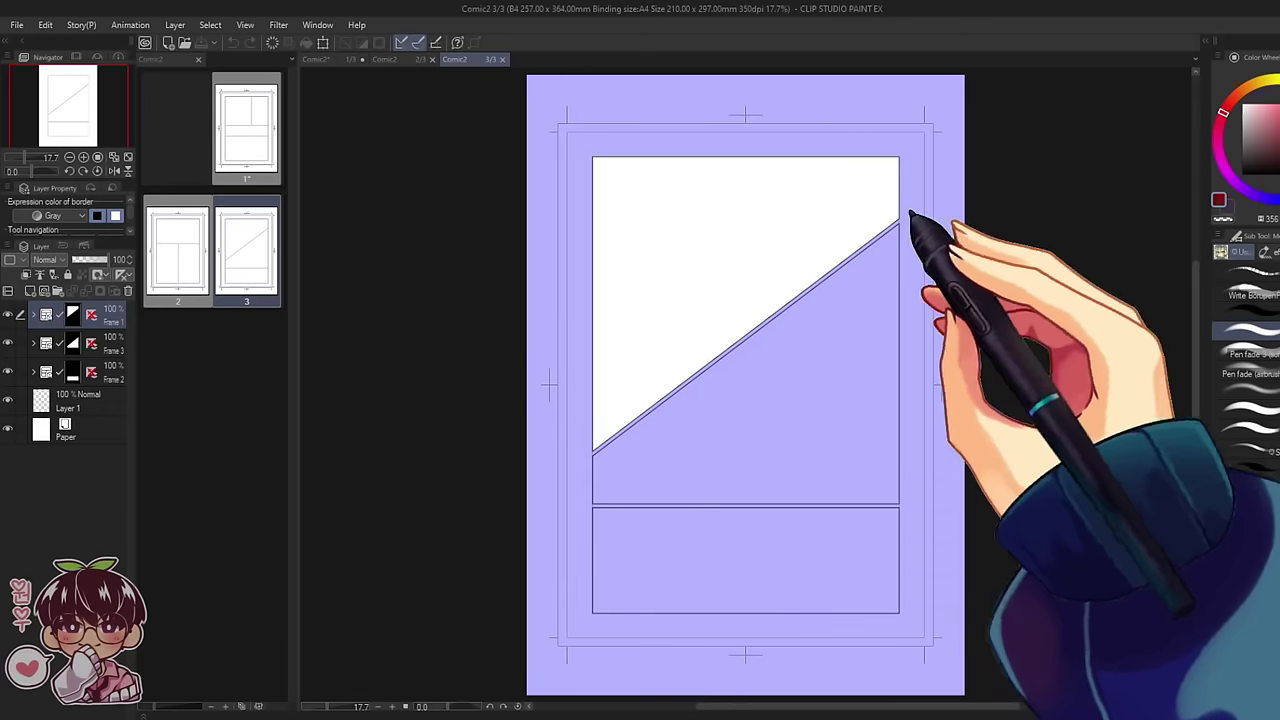
click(326, 60)
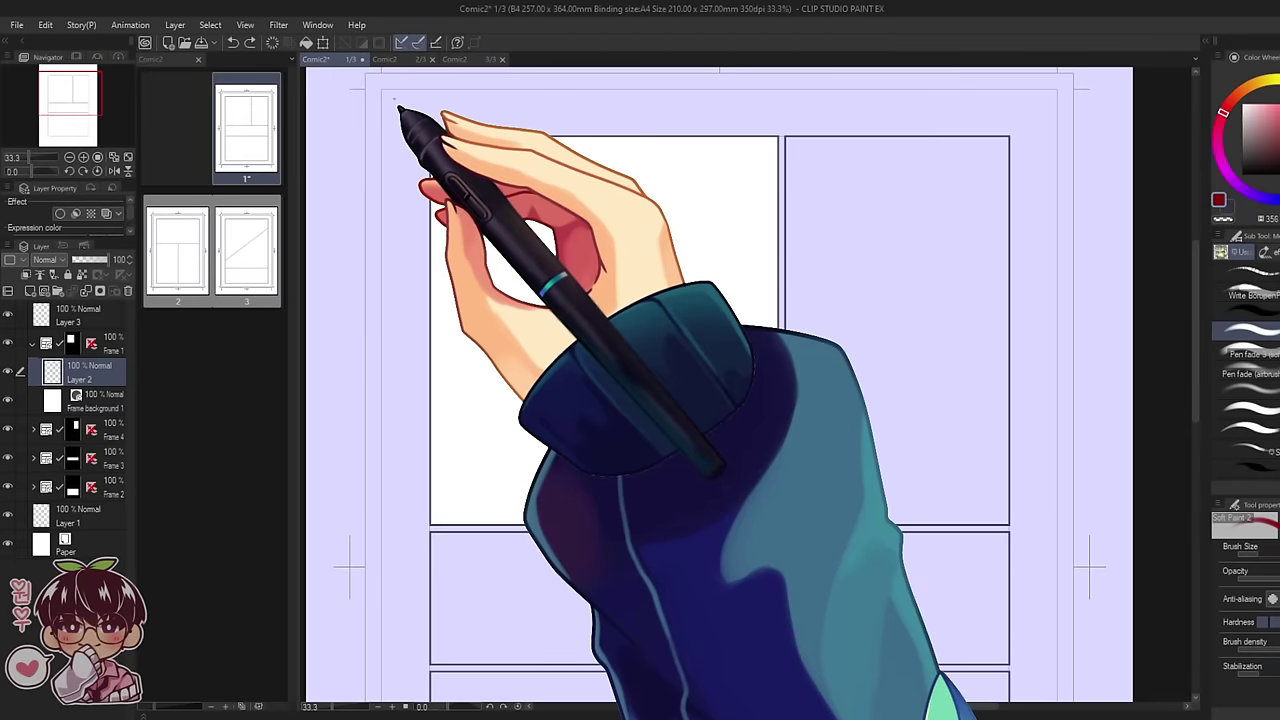
key(ctrl+minus)
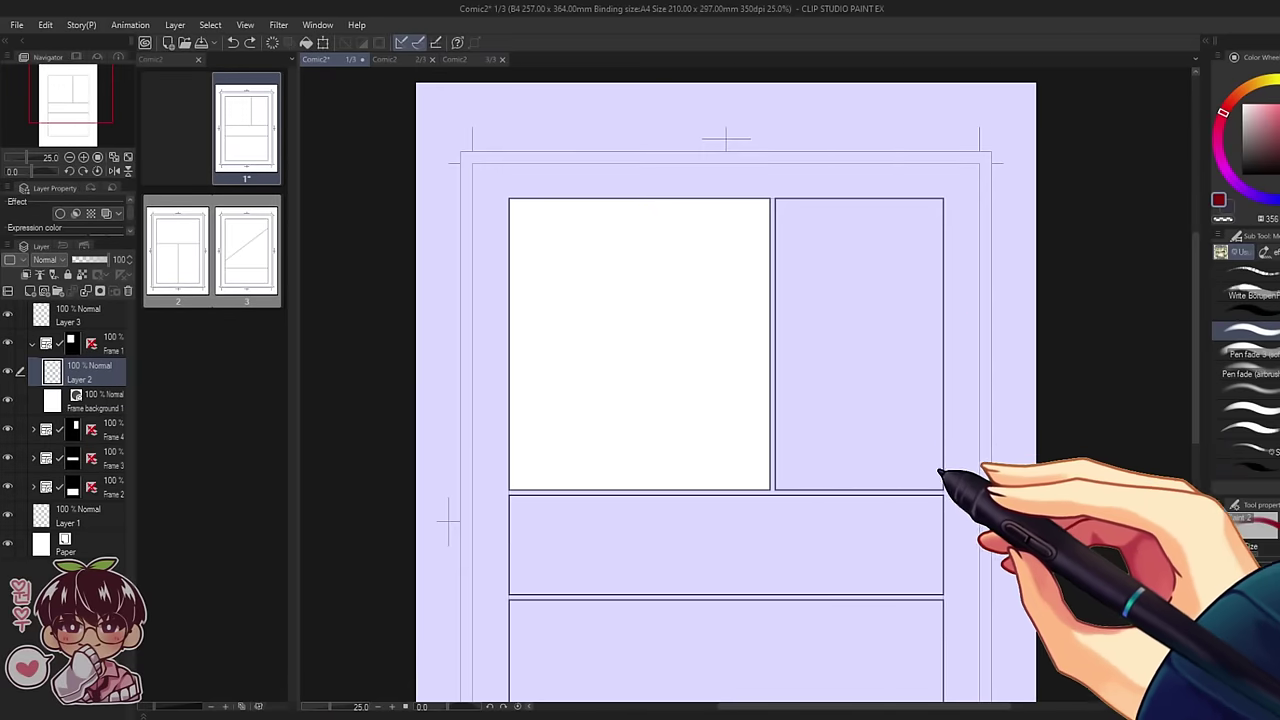
mouse_move(940, 470)
mouse_down()
mouse_move(929, 409)
mouse_move(923, 449)
mouse_move(945, 455)
mouse_up()
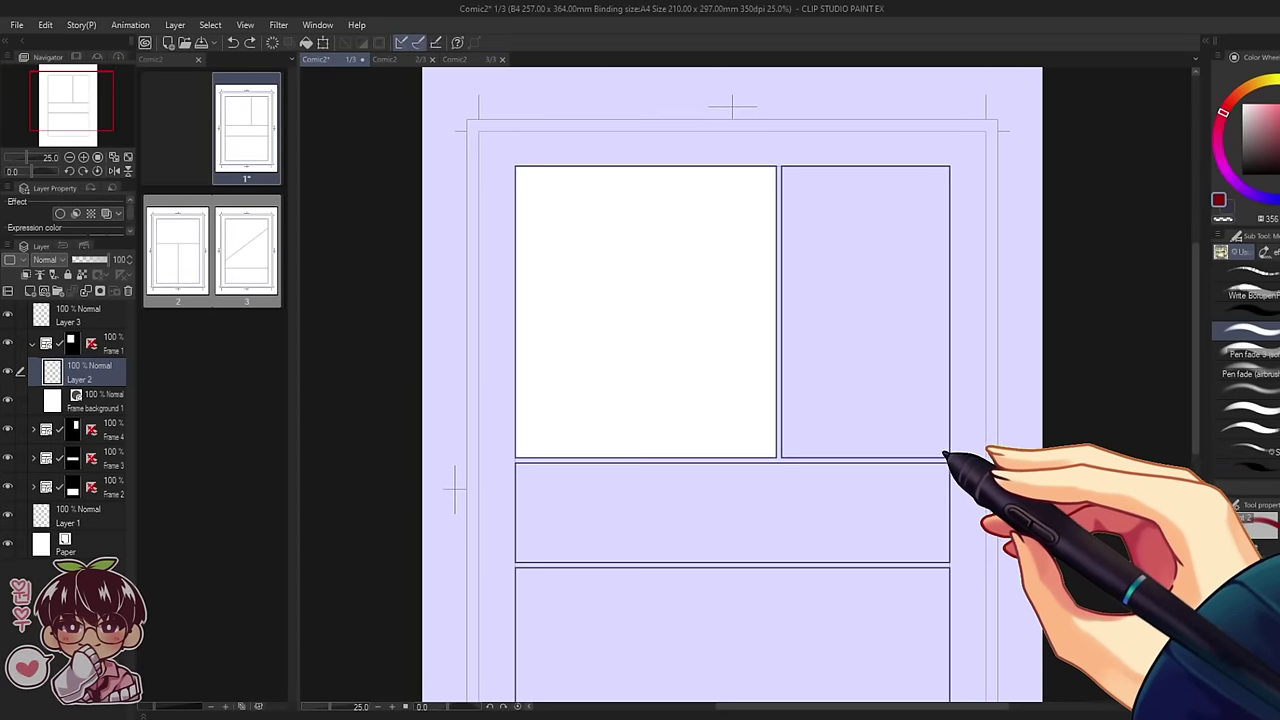
key(ctrl+plus)
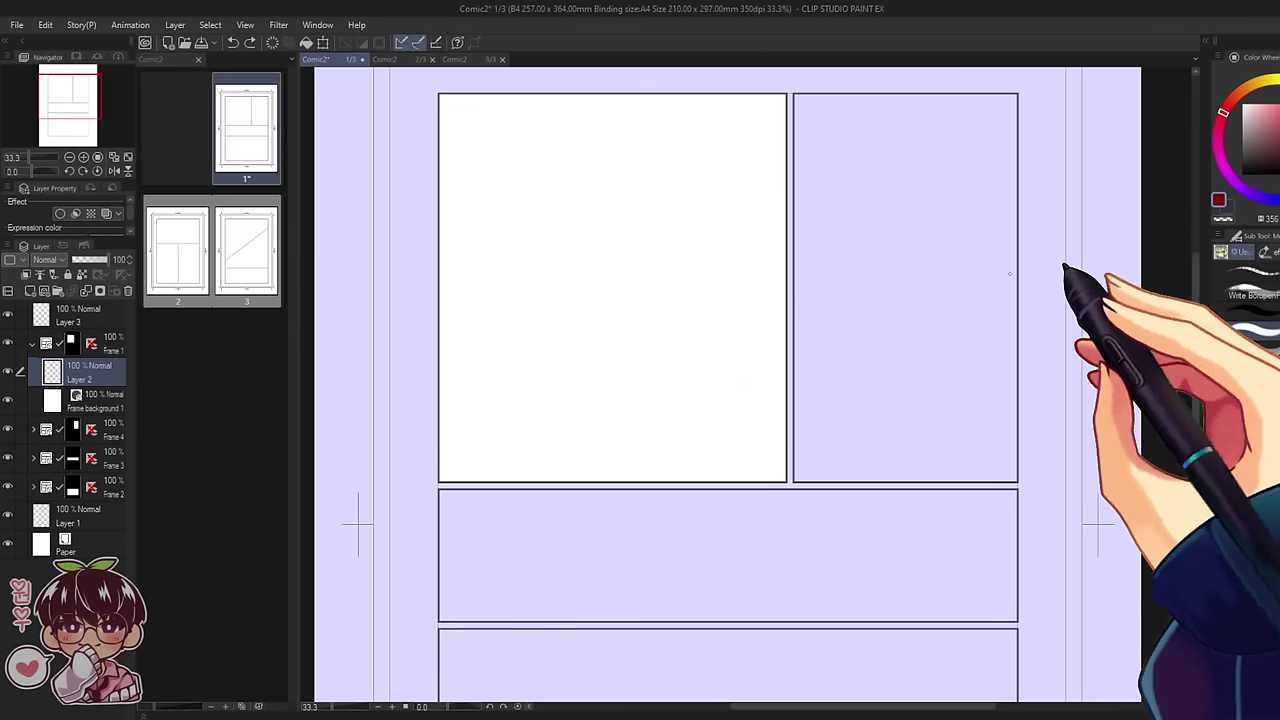
drag(563, 258, 561, 277)
key(Delete)
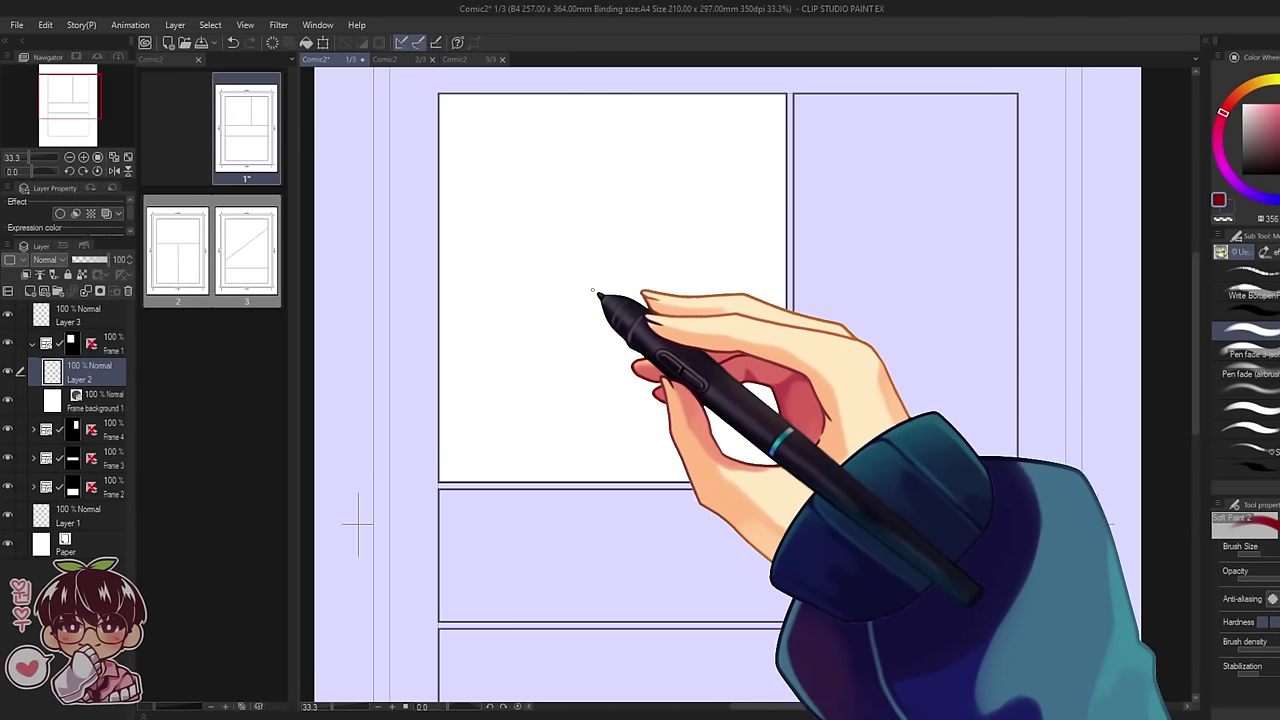
drag(554, 249, 570, 345)
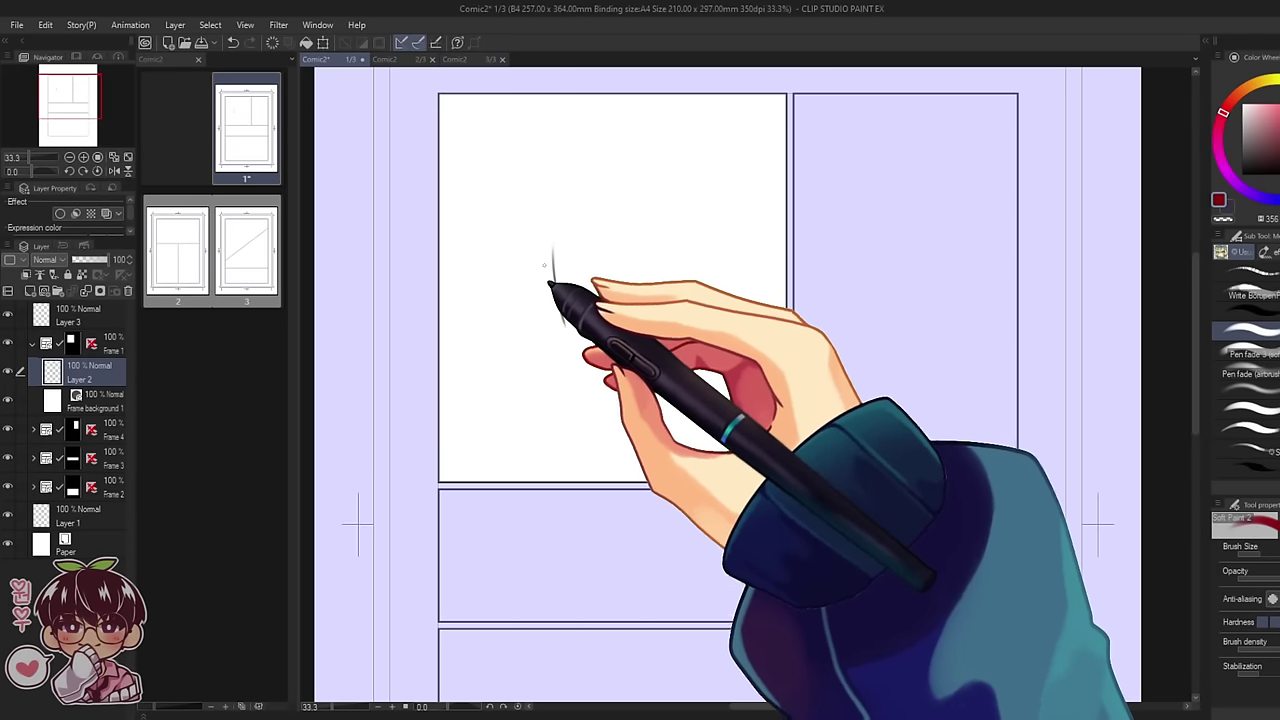
mouse_move(550, 283)
mouse_down()
mouse_move(670, 228)
mouse_move(677, 244)
mouse_move(547, 252)
mouse_move(656, 368)
mouse_move(663, 210)
mouse_move(527, 280)
mouse_up()
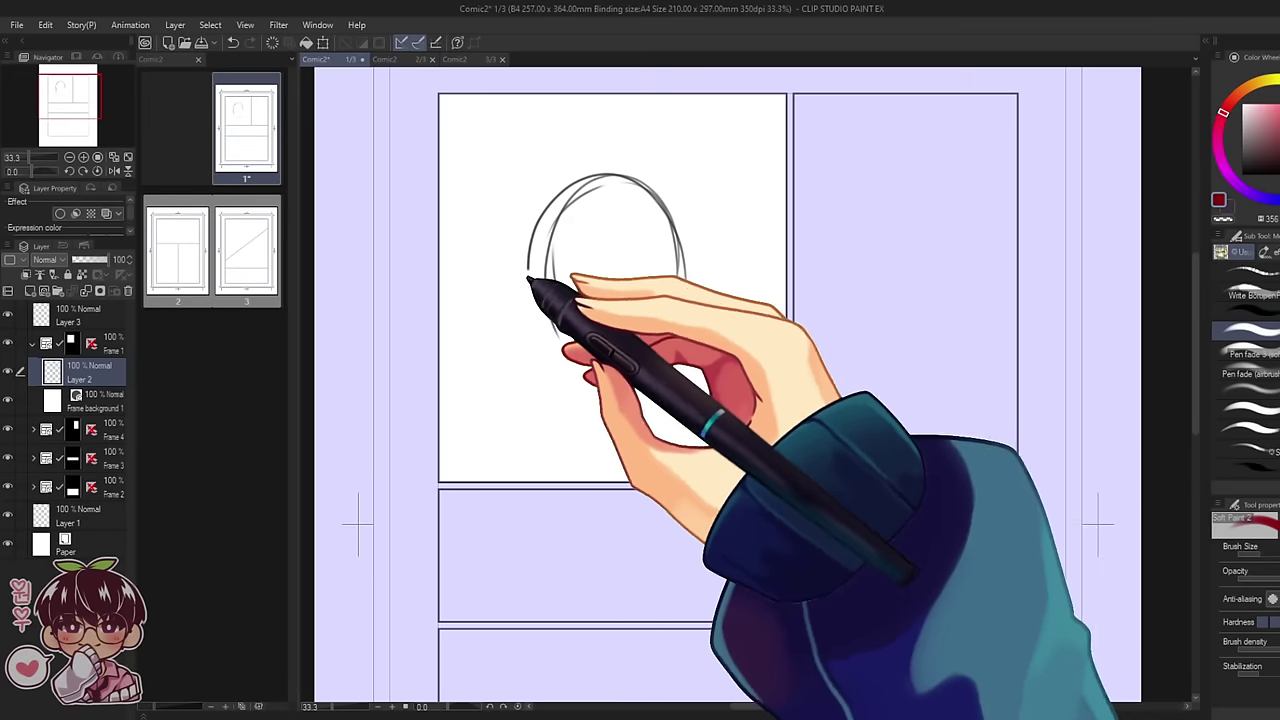
- Sketch a plant pot with its elliptical rim and the hand supporting its base in the first panel
drag(500, 402, 705, 380)
drag(495, 425, 616, 450)
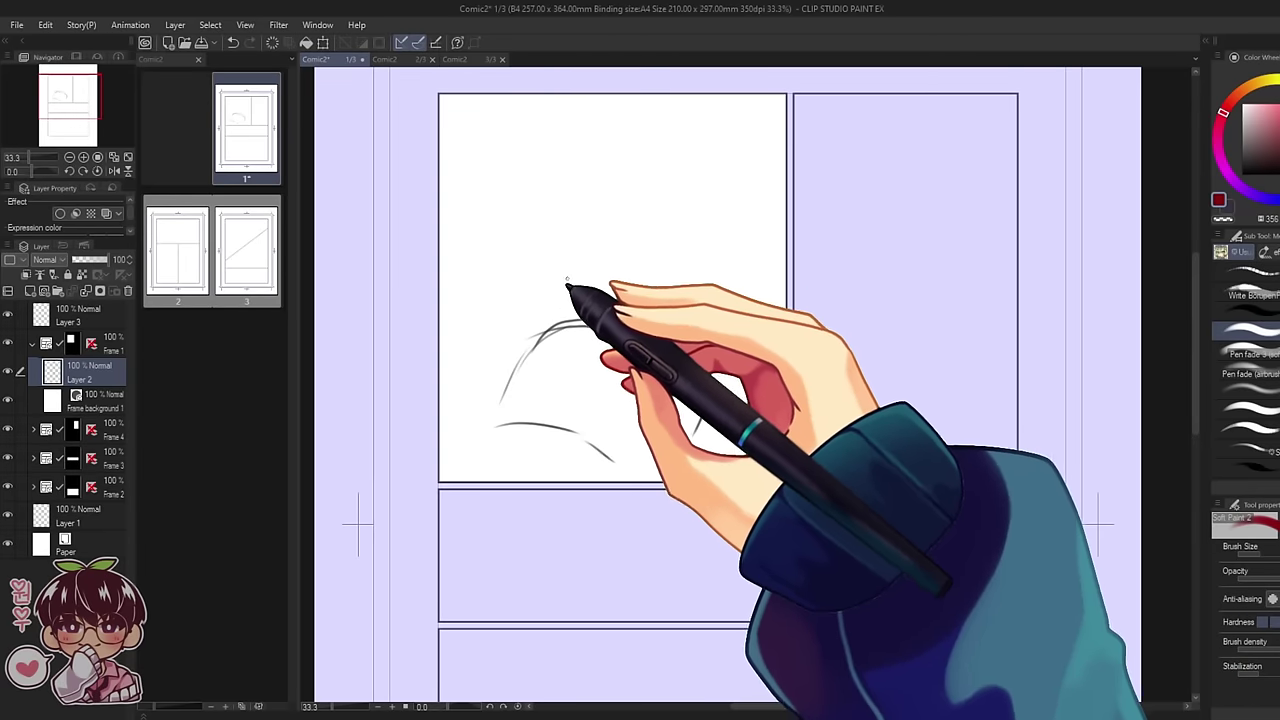
drag(548, 378, 700, 432)
drag(518, 252, 528, 345)
drag(516, 225, 722, 238)
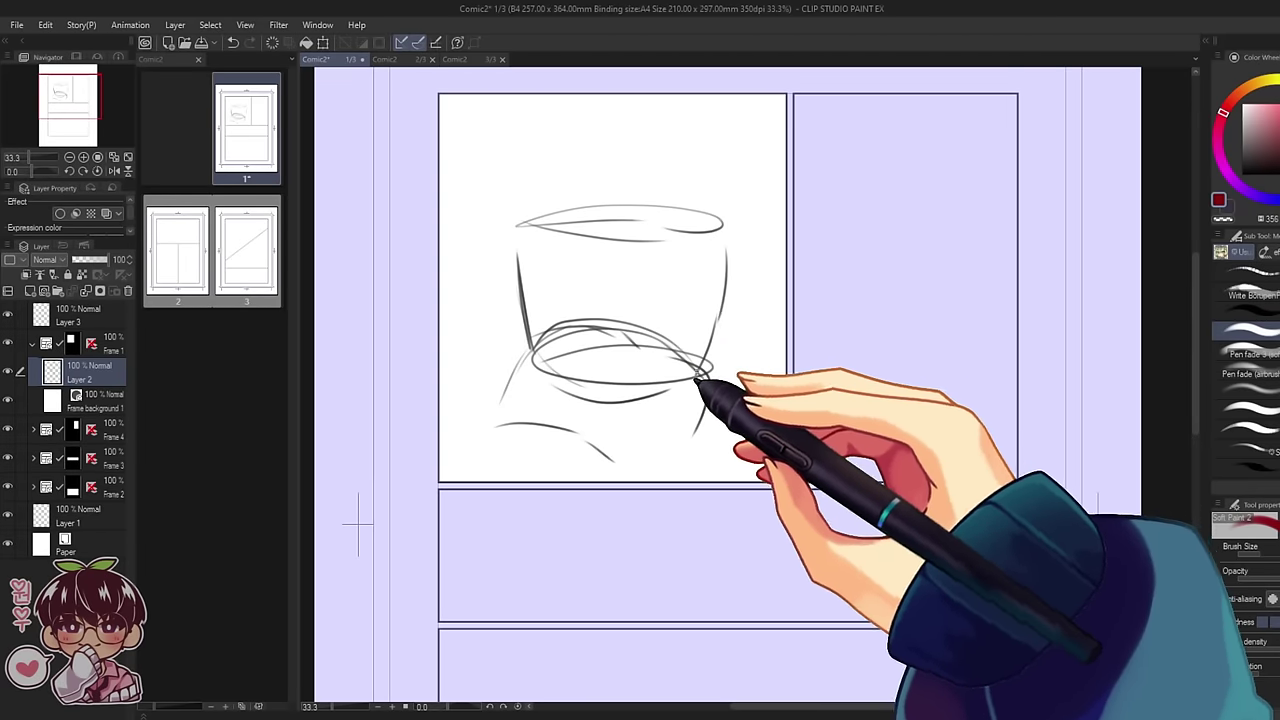
- Add the plant's leaves and a speech bubble reading "Should I just sell this?" with a letter K below
mouse_move(614, 209)
mouse_down()
mouse_move(700, 247)
mouse_move(709, 380)
mouse_up()
mouse_move(508, 230)
mouse_down()
mouse_move(550, 378)
mouse_move(608, 394)
mouse_move(736, 246)
mouse_move(702, 370)
mouse_up()
mouse_move(533, 398)
mouse_down()
mouse_move(503, 429)
mouse_move(495, 367)
mouse_up()
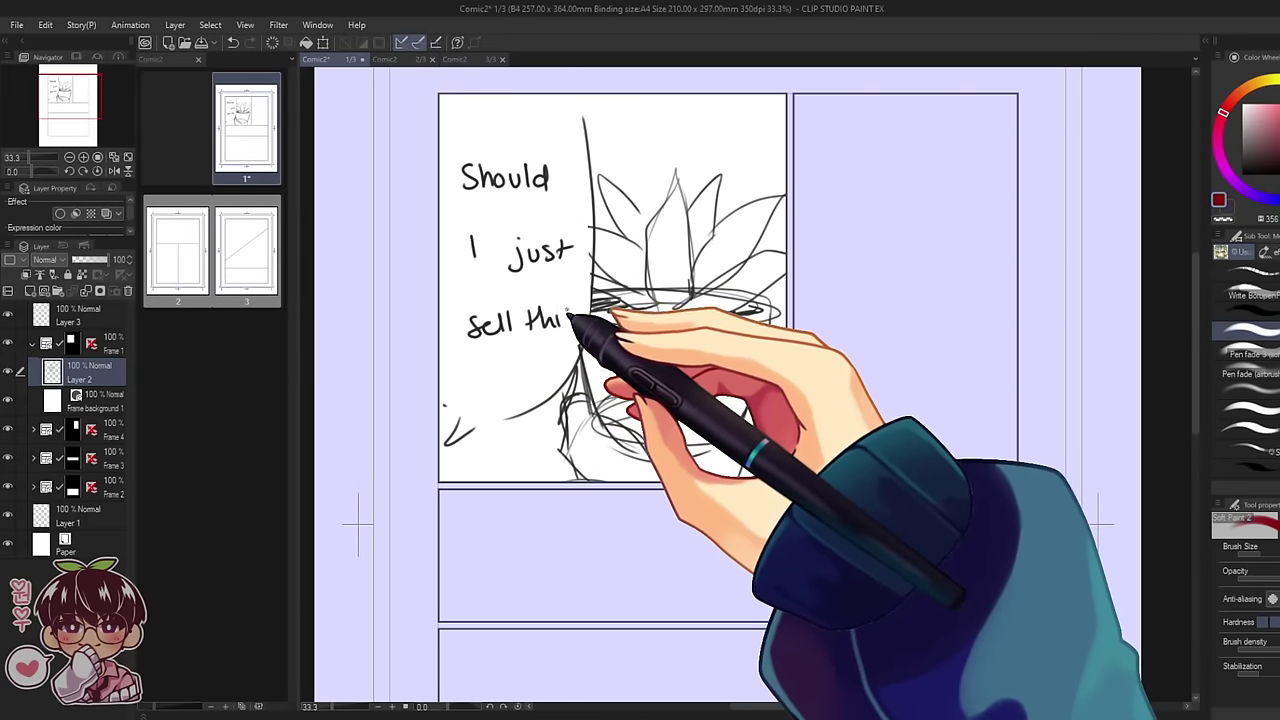
drag(499, 436, 498, 457)
drag(513, 438, 515, 457)
- On Layer 2 of the Frame 4 folder, sketch a character with facial guidelines holding a small potted plant
mouse_move(852, 483)
mouse_down()
mouse_move(731, 483)
mouse_move(598, 458)
mouse_up()
click(112, 430)
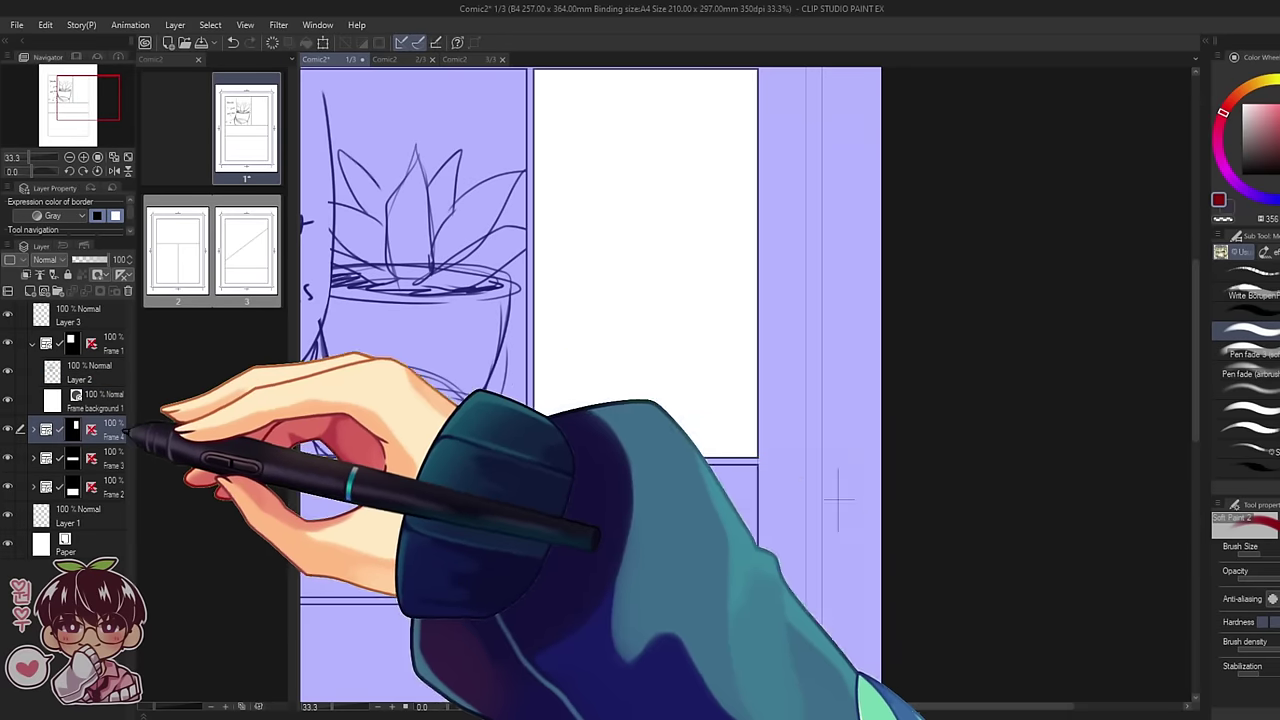
drag(687, 366, 568, 385)
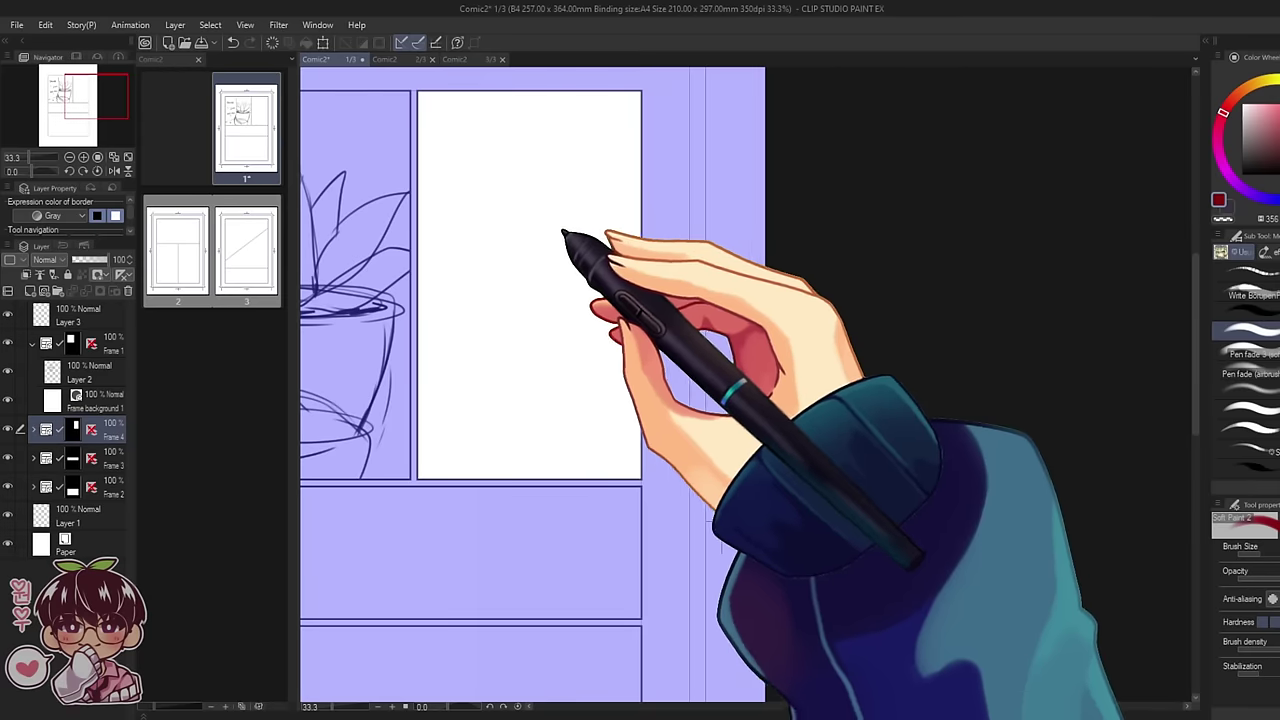
click(33, 429)
click(90, 458)
mouse_move(478, 237)
mouse_down()
mouse_move(481, 313)
mouse_move(478, 216)
mouse_move(522, 191)
mouse_up()
mouse_move(562, 203)
mouse_down()
mouse_move(577, 304)
mouse_move(463, 287)
mouse_move(480, 318)
mouse_up()
drag(508, 334, 568, 330)
drag(490, 338, 553, 344)
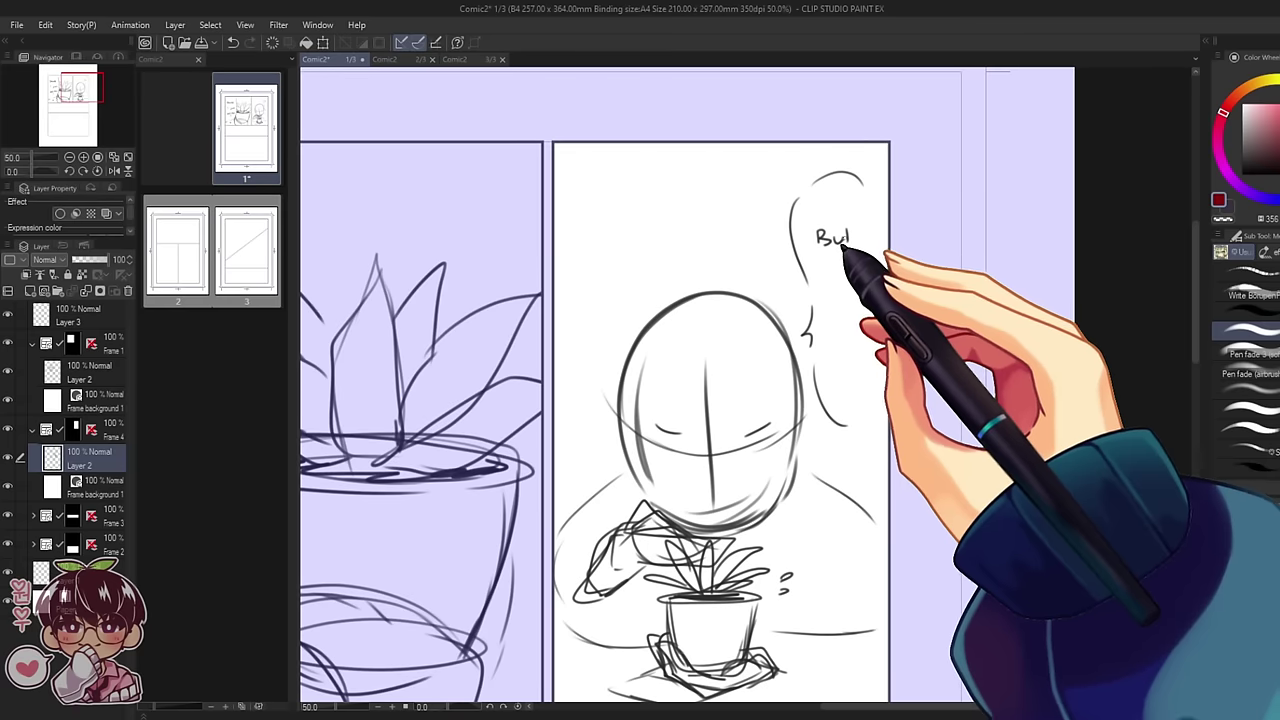
- Letter "But for how much?" by hand in the speech bubble beside the character's head
mouse_move(845, 232)
mouse_down()
mouse_move(829, 294)
mouse_move(850, 290)
mouse_move(832, 328)
mouse_move(866, 318)
mouse_up()
mouse_move(833, 368)
mouse_down()
mouse_move(835, 382)
mouse_move(880, 368)
mouse_up()
click(881, 377)
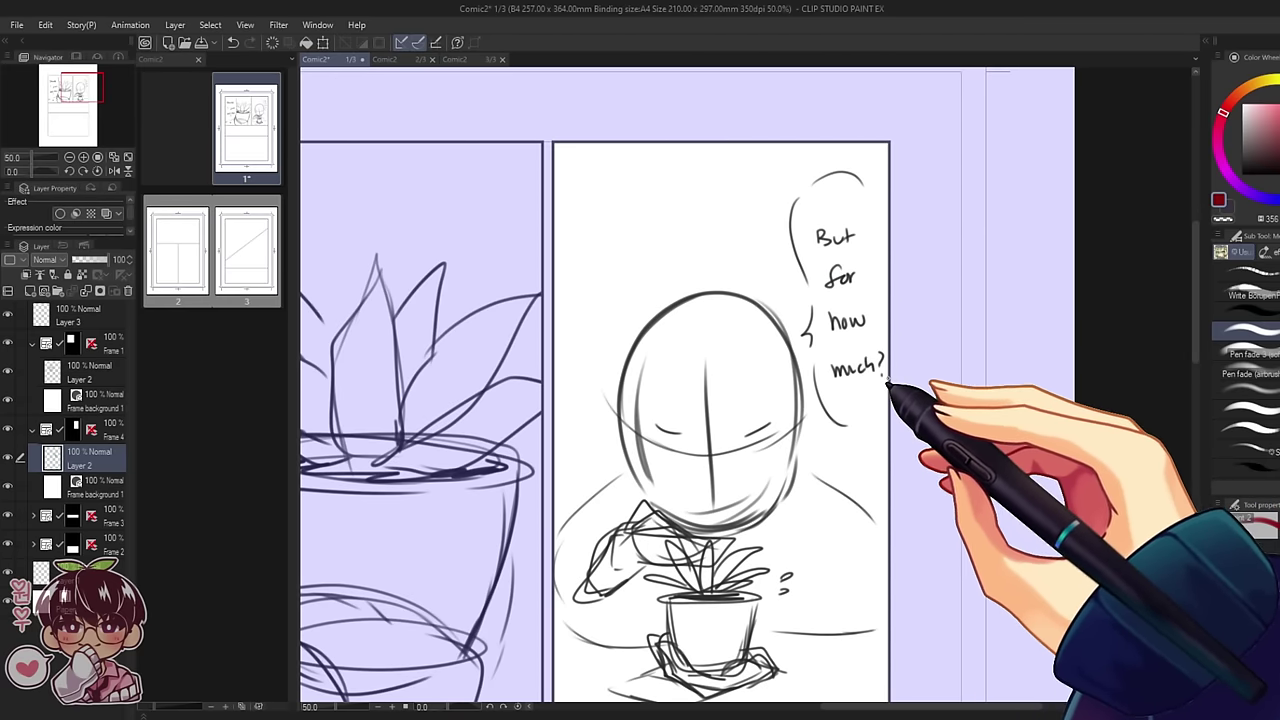
- On Layer 2 of the Frame 3 folder, sketch a small thinking figure in the wide panel's left part
drag(804, 627, 875, 464)
drag(840, 566, 874, 512)
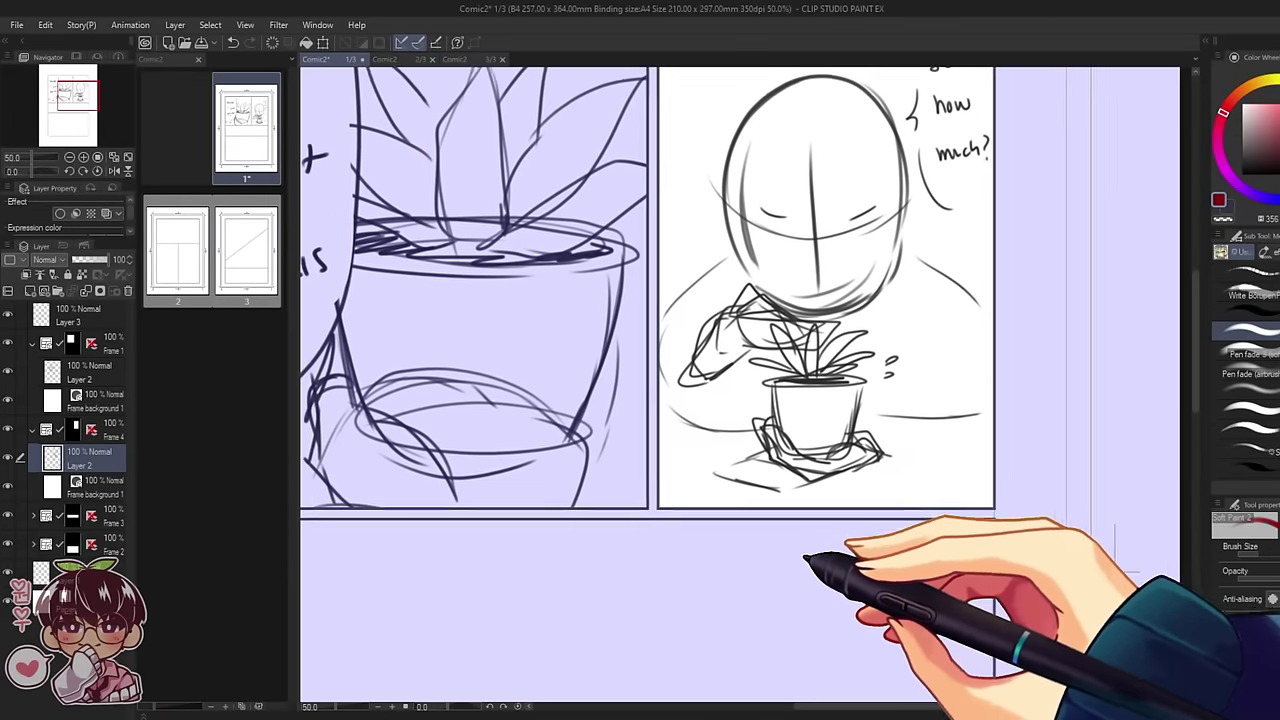
drag(811, 549, 882, 413)
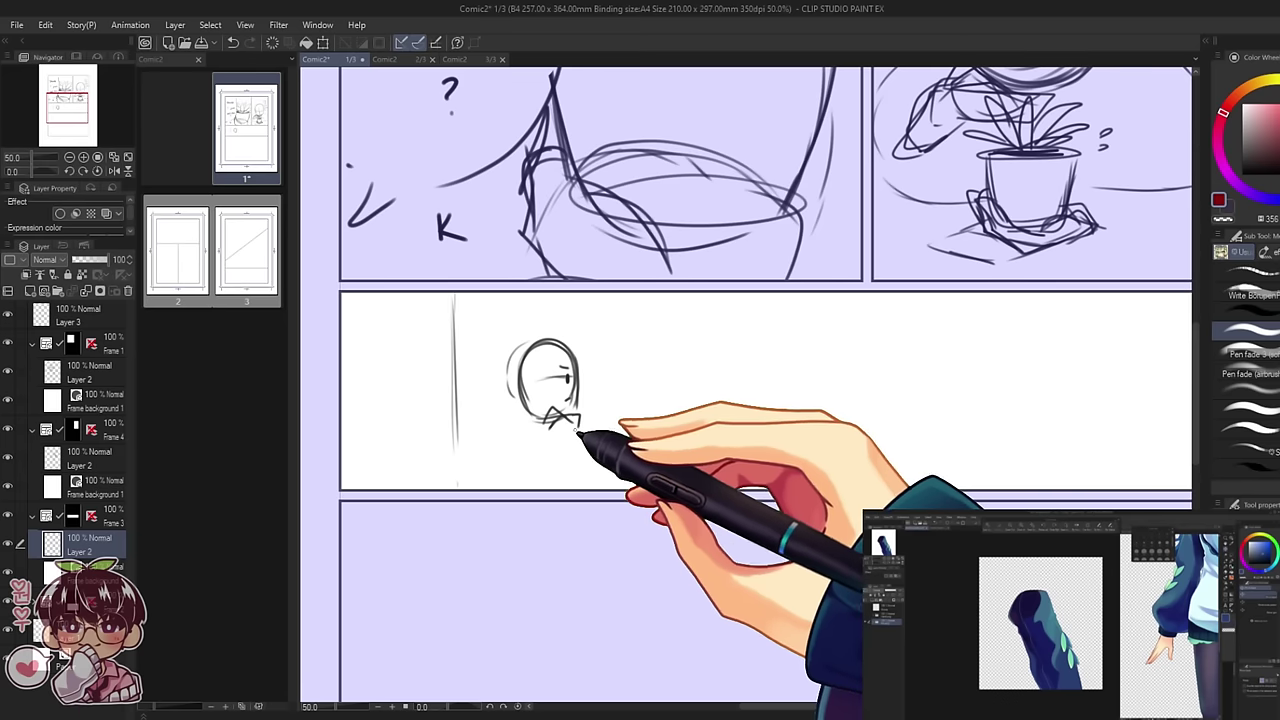
mouse_move(542, 438)
mouse_down()
mouse_move(580, 437)
mouse_move(544, 449)
mouse_move(524, 484)
mouse_move(565, 447)
mouse_move(548, 483)
mouse_up()
drag(536, 447, 515, 482)
mouse_move(504, 437)
mouse_down()
mouse_move(535, 444)
mouse_move(496, 474)
mouse_up()
drag(554, 440, 562, 485)
drag(518, 406, 452, 477)
- Sketch a small potted plant in front of the thinking figure and add three spaced dots beside it
drag(596, 428, 622, 450)
drag(612, 424, 604, 394)
drag(614, 424, 632, 398)
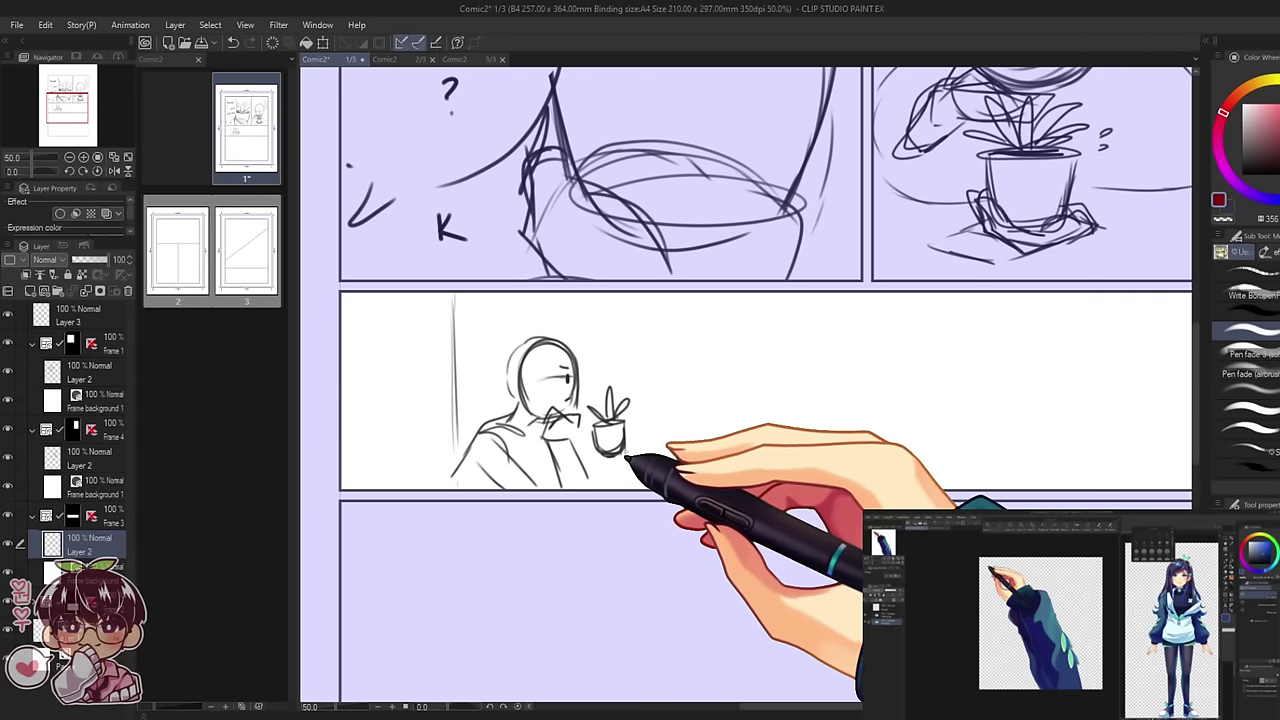
drag(623, 434, 604, 460)
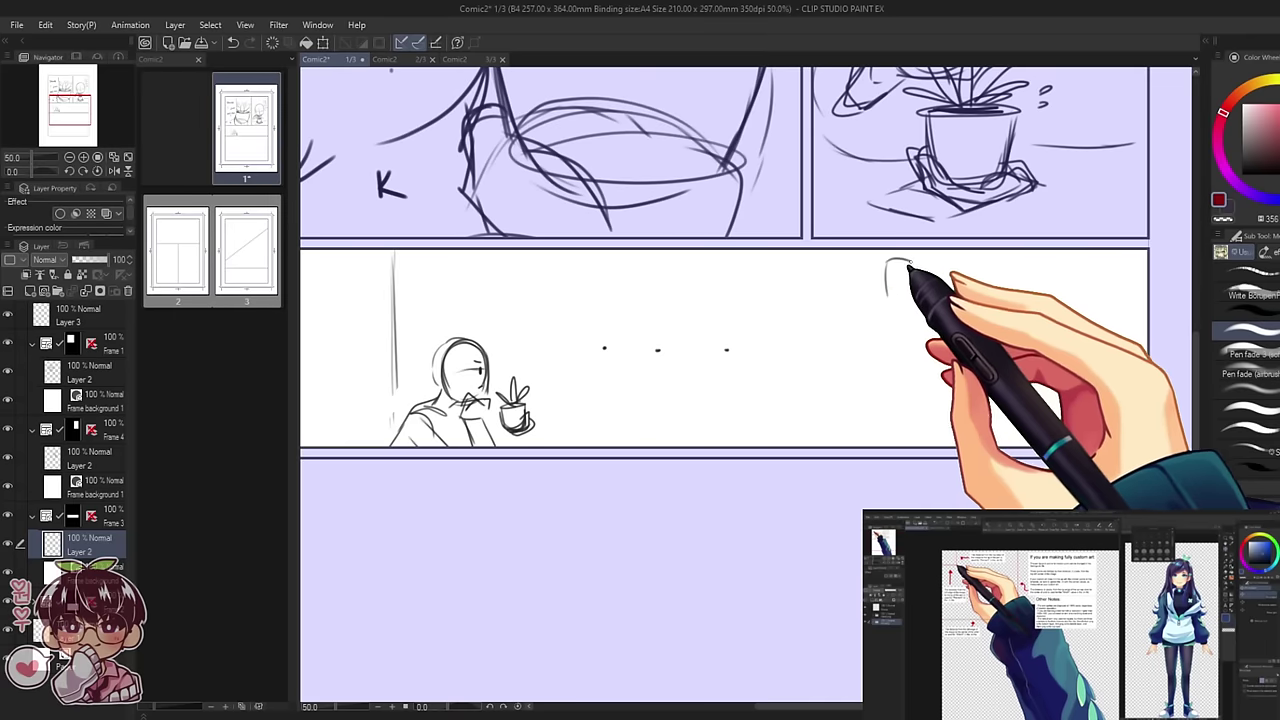
- Sketch a second figure with a squarish head near the right end of the wide panel, redrawing its body lines
mouse_move(909, 264)
mouse_down()
mouse_move(898, 310)
mouse_move(886, 262)
mouse_move(884, 308)
mouse_up()
mouse_move(912, 262)
mouse_down()
mouse_move(918, 284)
mouse_move(884, 292)
mouse_up()
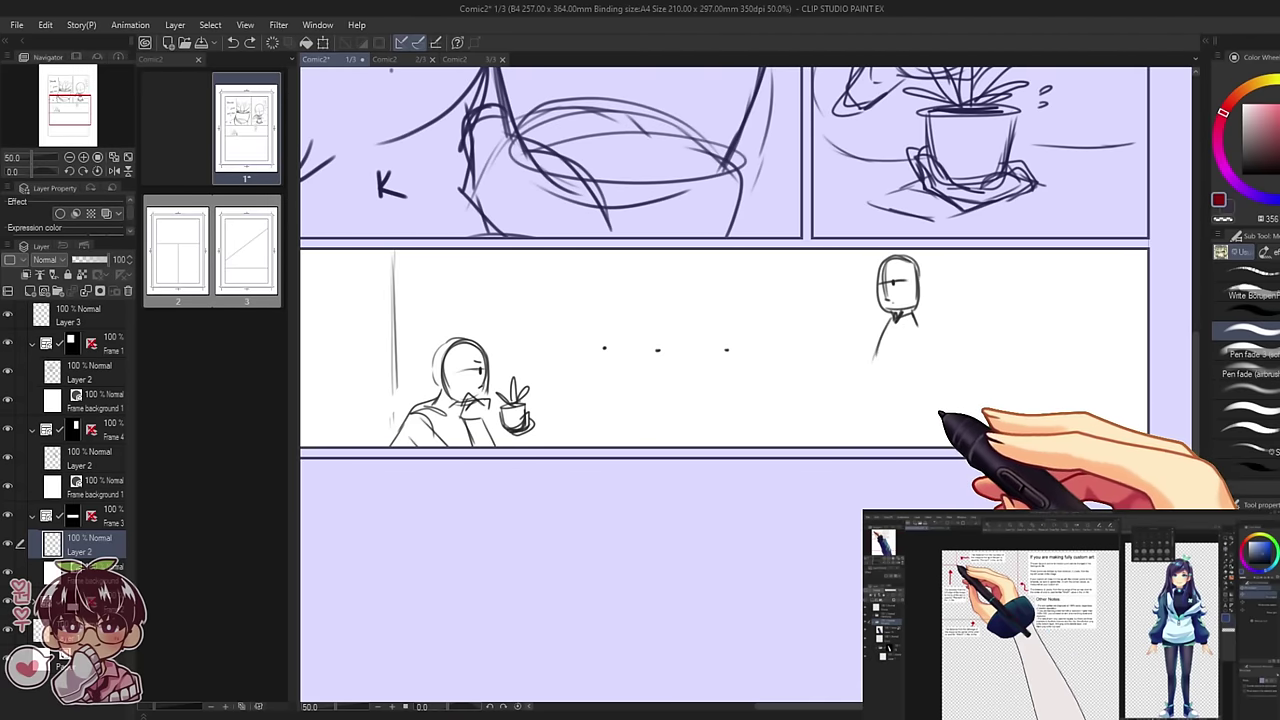
key(ctrl+z)
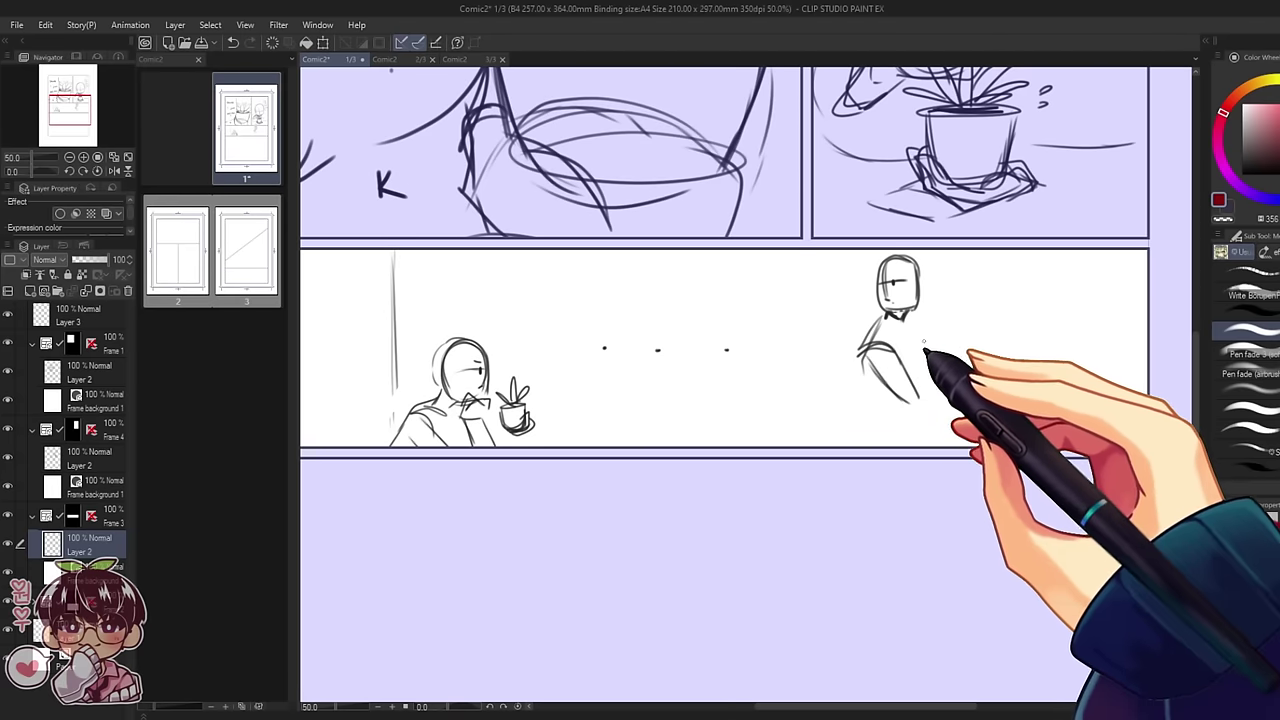
drag(904, 370, 918, 397)
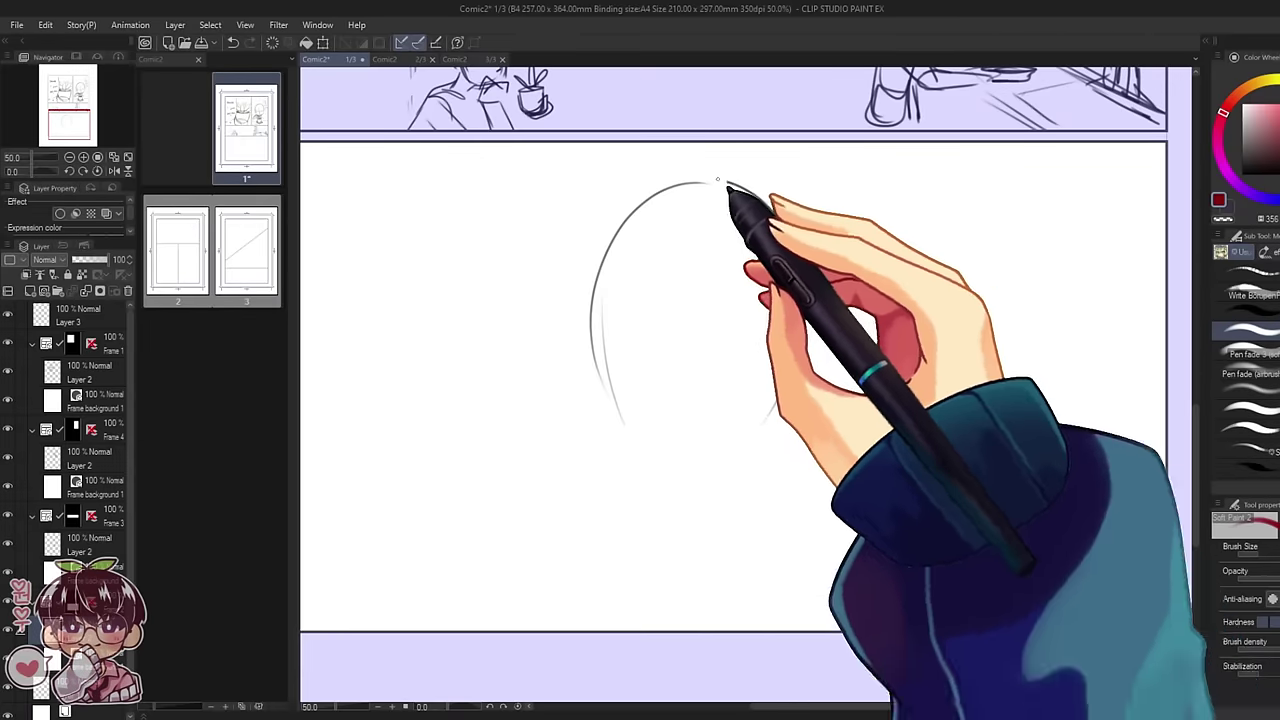
- Sketch a large oval head with facial guidelines in the bottom panel of page 1
drag(731, 200, 618, 453)
mouse_move(712, 179)
mouse_down()
mouse_move(572, 331)
mouse_move(800, 371)
mouse_up()
drag(783, 222, 772, 445)
mouse_move(715, 177)
mouse_down()
mouse_move(563, 360)
mouse_move(628, 460)
mouse_up()
mouse_move(756, 462)
mouse_down()
mouse_move(734, 466)
mouse_move(629, 349)
mouse_move(609, 349)
mouse_move(737, 311)
mouse_up()
mouse_move(666, 392)
mouse_down()
mouse_move(672, 410)
mouse_move(697, 408)
mouse_up()
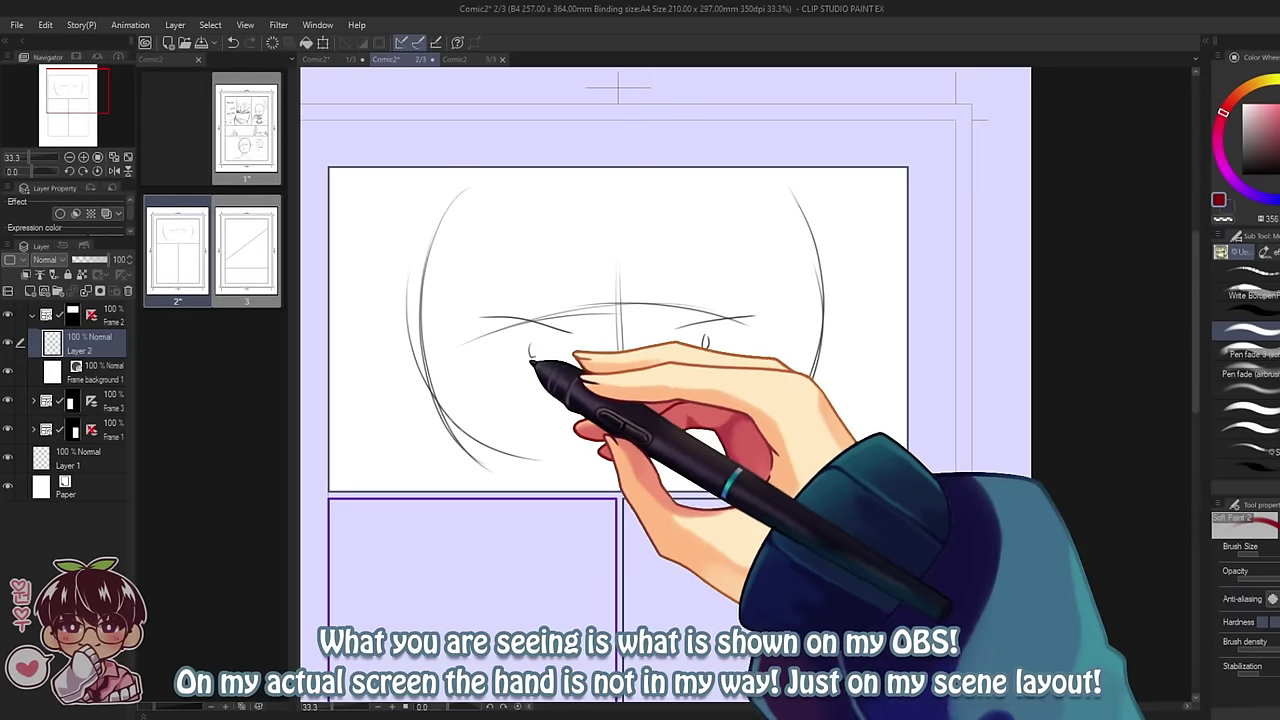
- Draw small eyes and frowning brows on the close-up face in the top panel of page 2
drag(620, 336, 700, 338)
drag(530, 345, 536, 355)
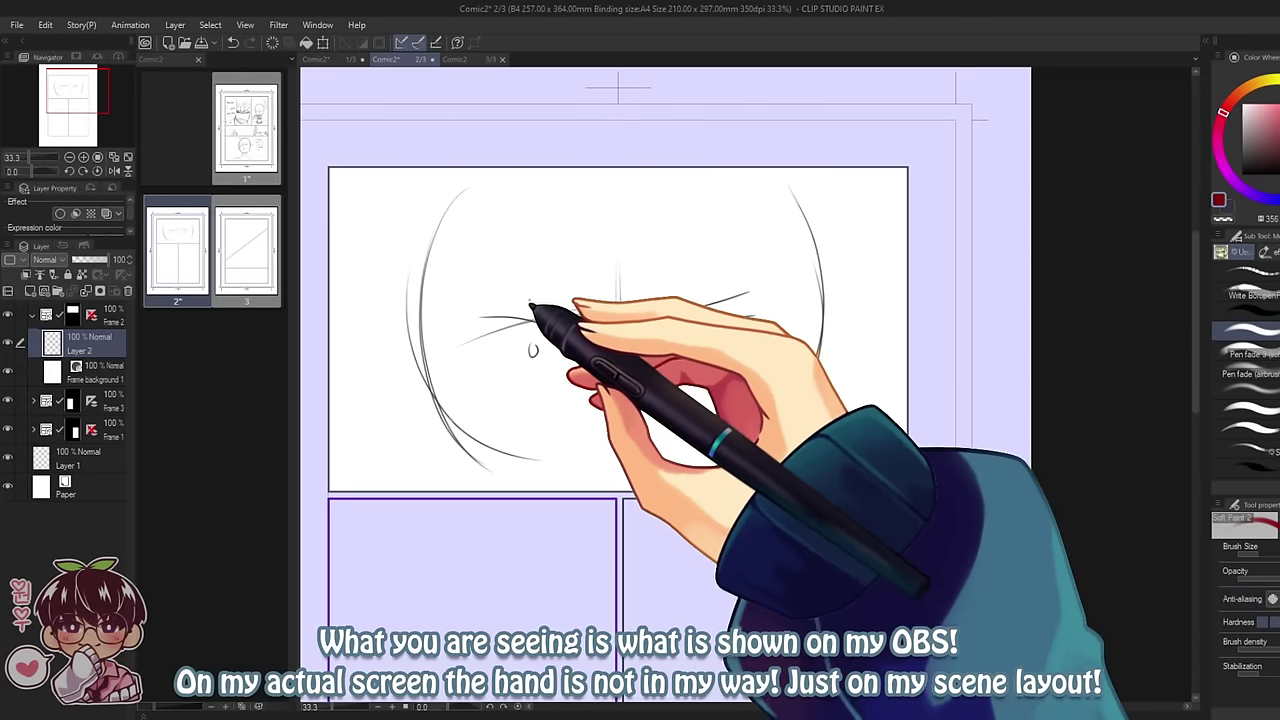
drag(530, 305, 650, 320)
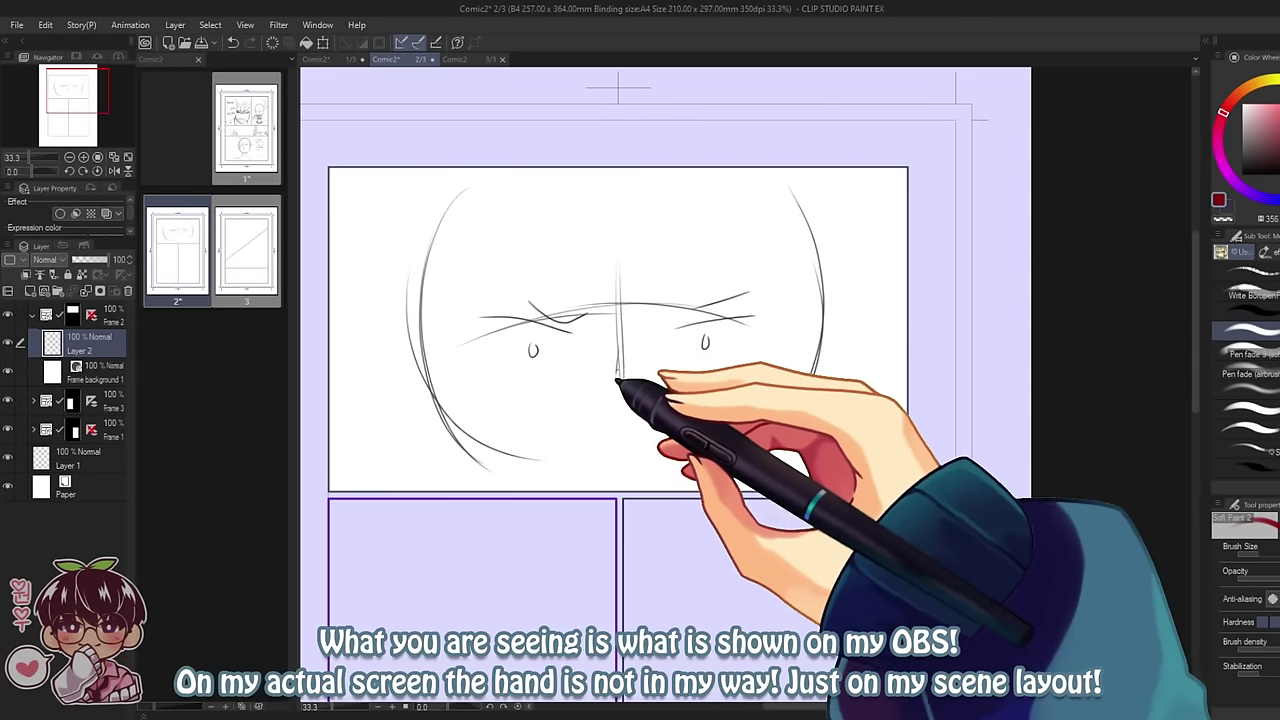
- Sketch plant leaves across the lower face and letter "huh" and "how?" in the panel's lower right corner
mouse_move(616, 415)
mouse_down()
mouse_move(593, 440)
mouse_move(729, 434)
mouse_up()
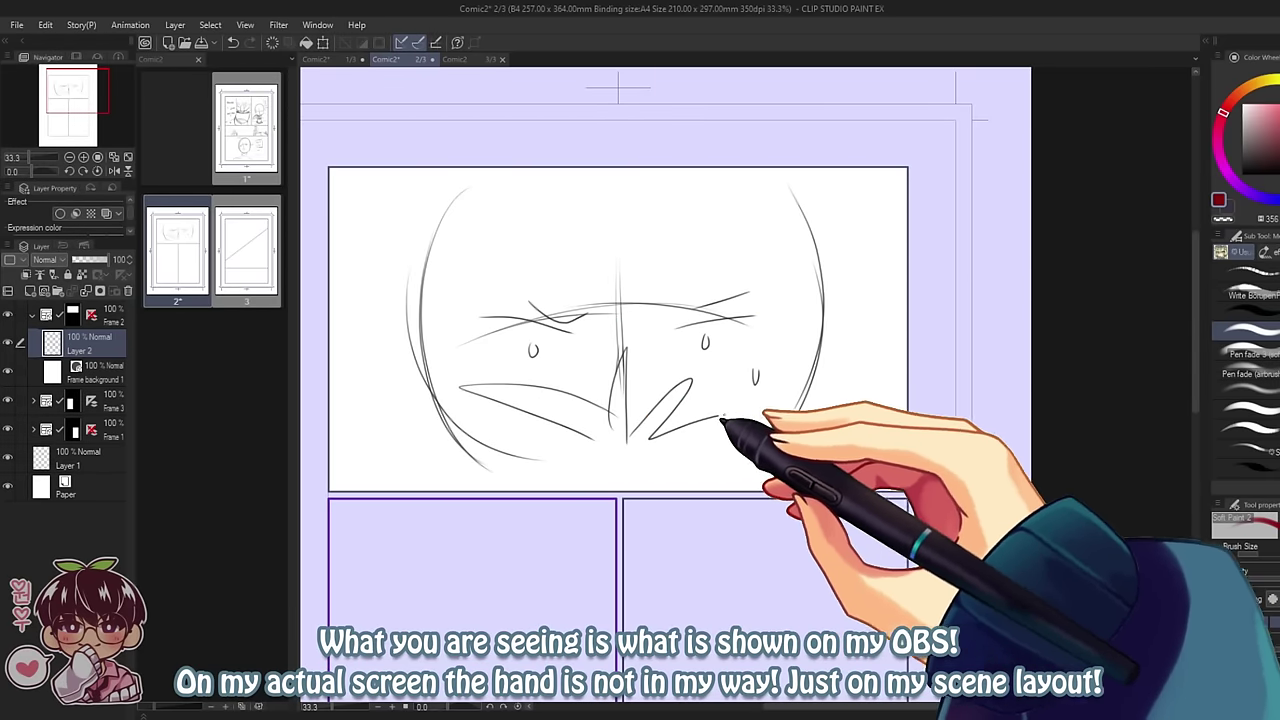
drag(460, 435, 571, 451)
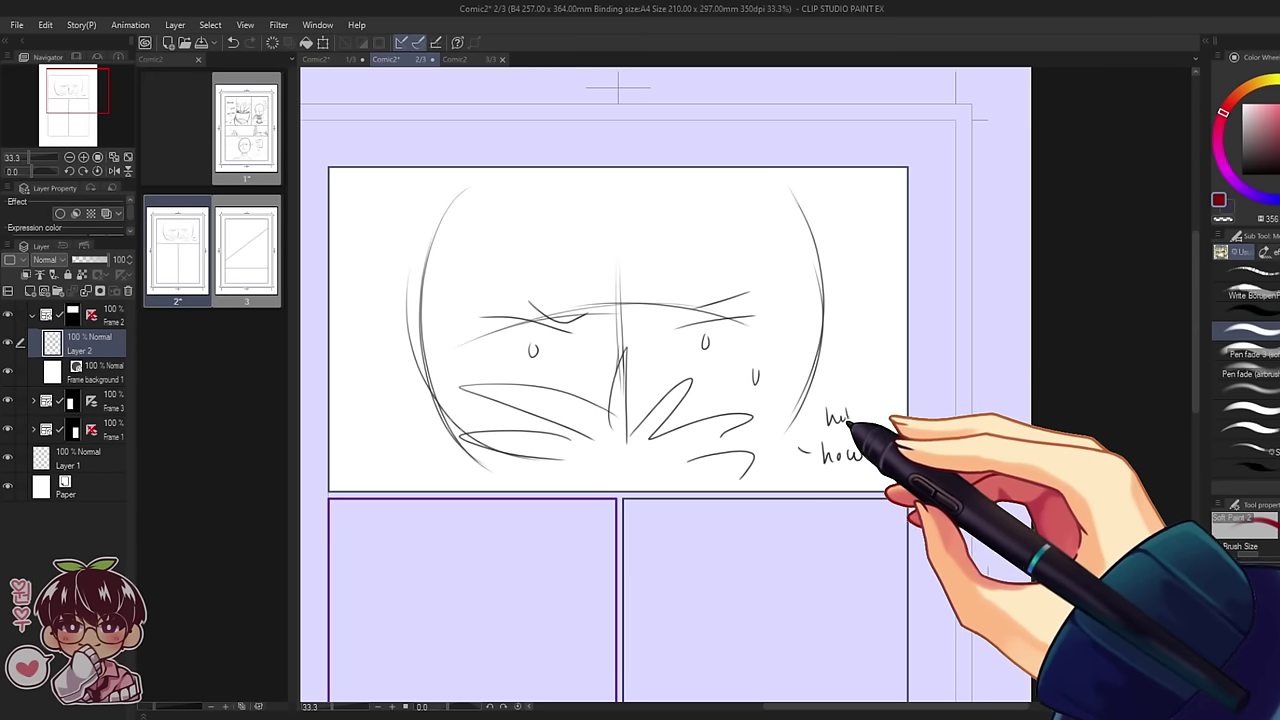
drag(846, 408, 856, 423)
drag(869, 446, 873, 456)
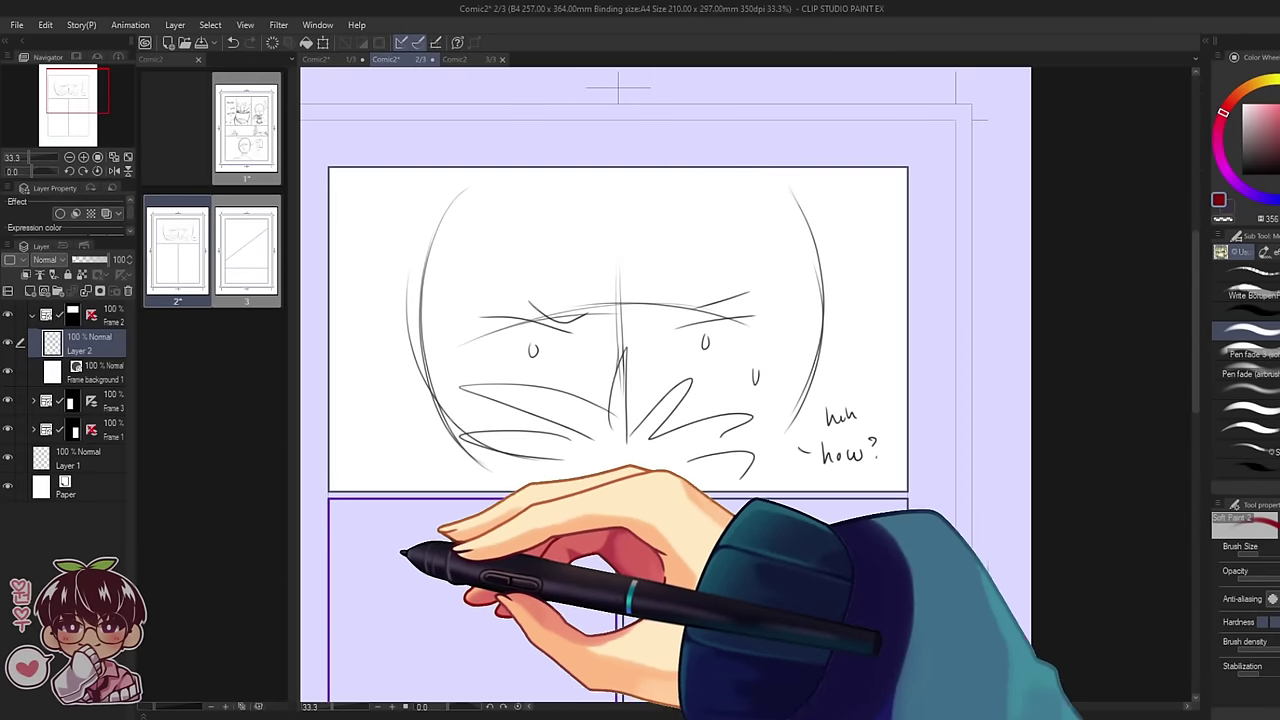
- On Layer 2 of page 2's Frame 3 folder, sketch a small round face near the panel's top with a circled 1
ctrl+shift+click(402, 552)
mouse_move(586, 546)
mouse_down()
mouse_move(660, 357)
mouse_move(703, 297)
mouse_up()
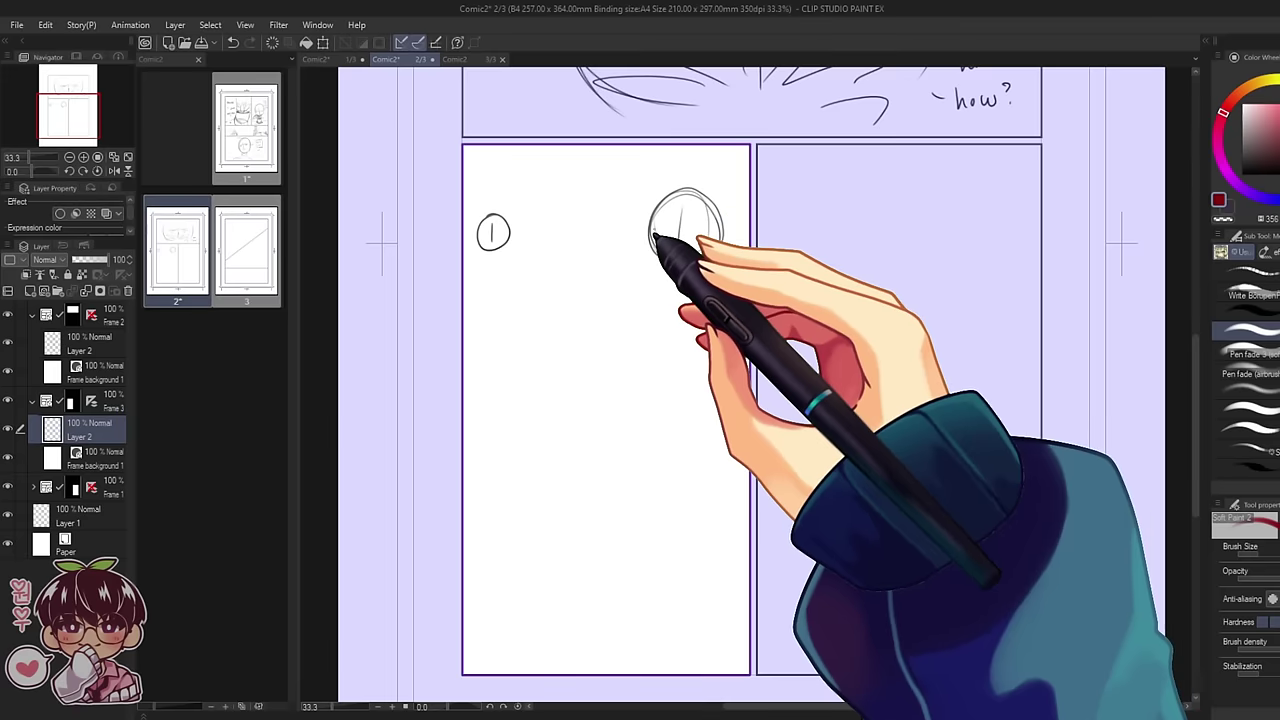
drag(662, 233, 700, 228)
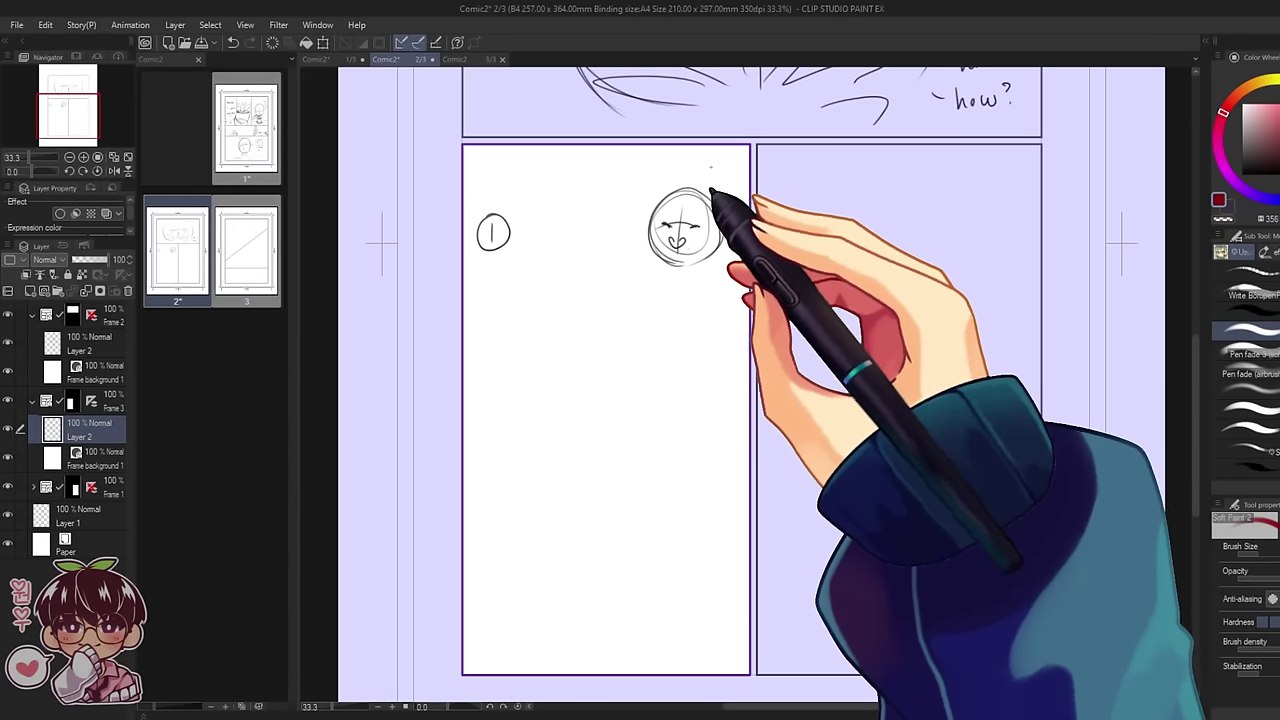
key(ctrl+z)
key(ctrl+z)
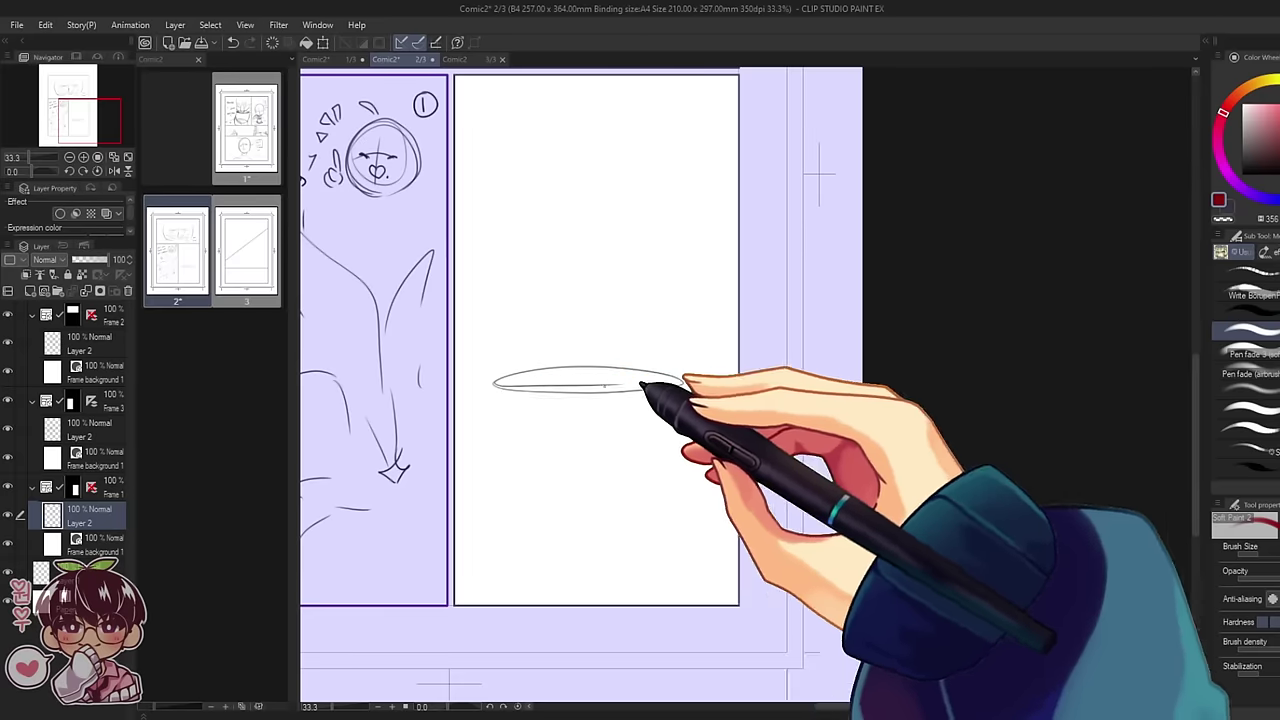
- Sketch the curved sides and base of a plant pot below the rim ellipse in page 2's lower-right panel
drag(495, 392, 535, 510)
drag(685, 387, 533, 501)
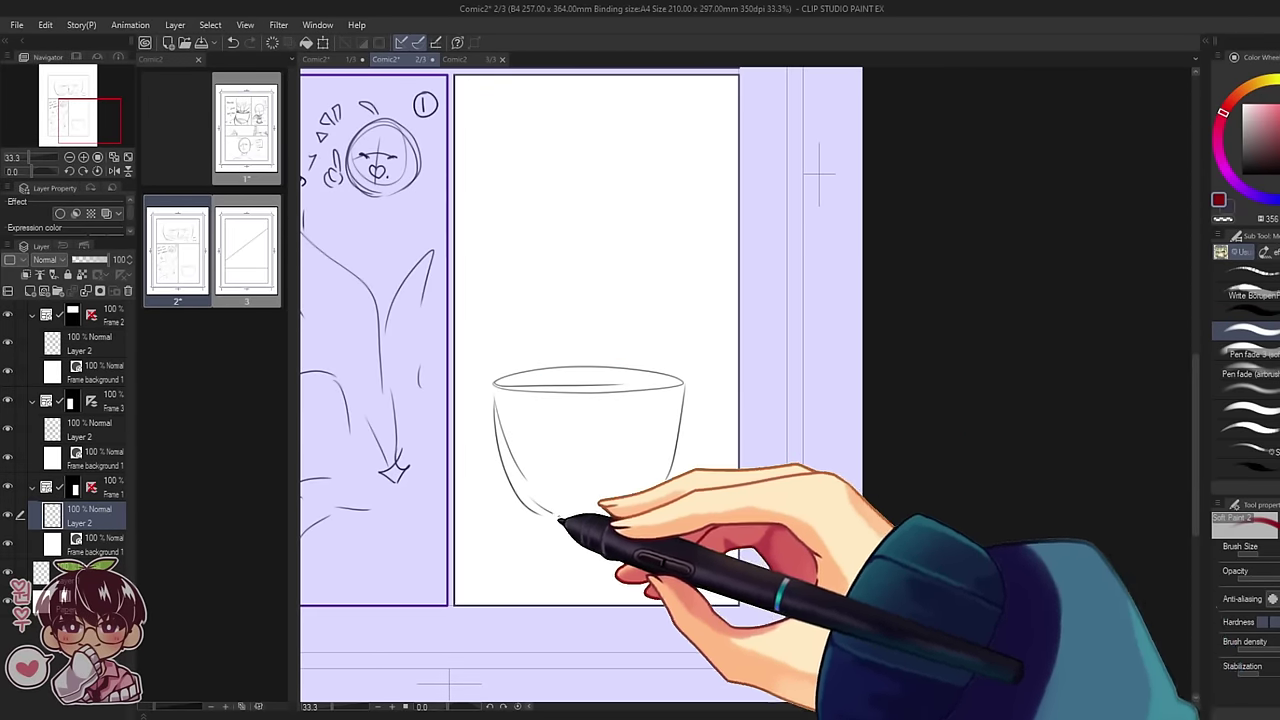
mouse_move(679, 440)
mouse_down()
mouse_move(618, 515)
mouse_move(533, 515)
mouse_up()
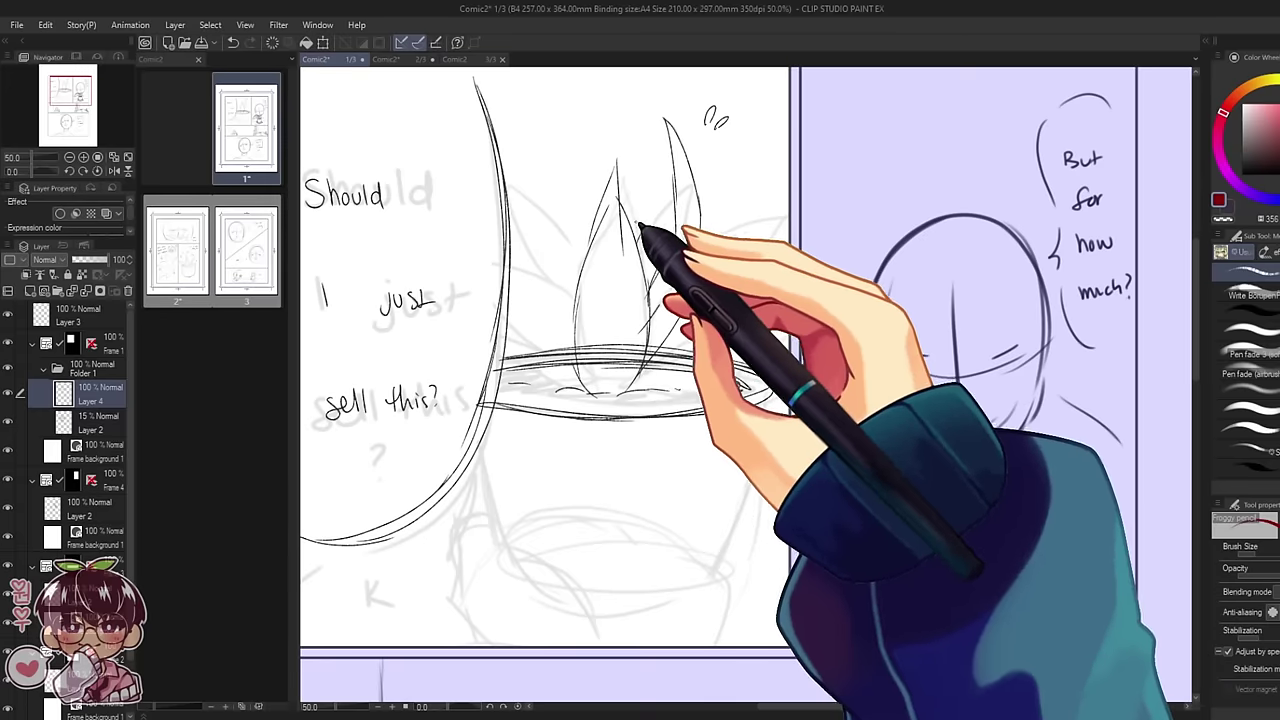
- On Layer 4 of page 1's Frame 1 folder, draw pointed plant leaves rising from the pot over the faded rough
drag(632, 222, 642, 128)
drag(642, 128, 661, 240)
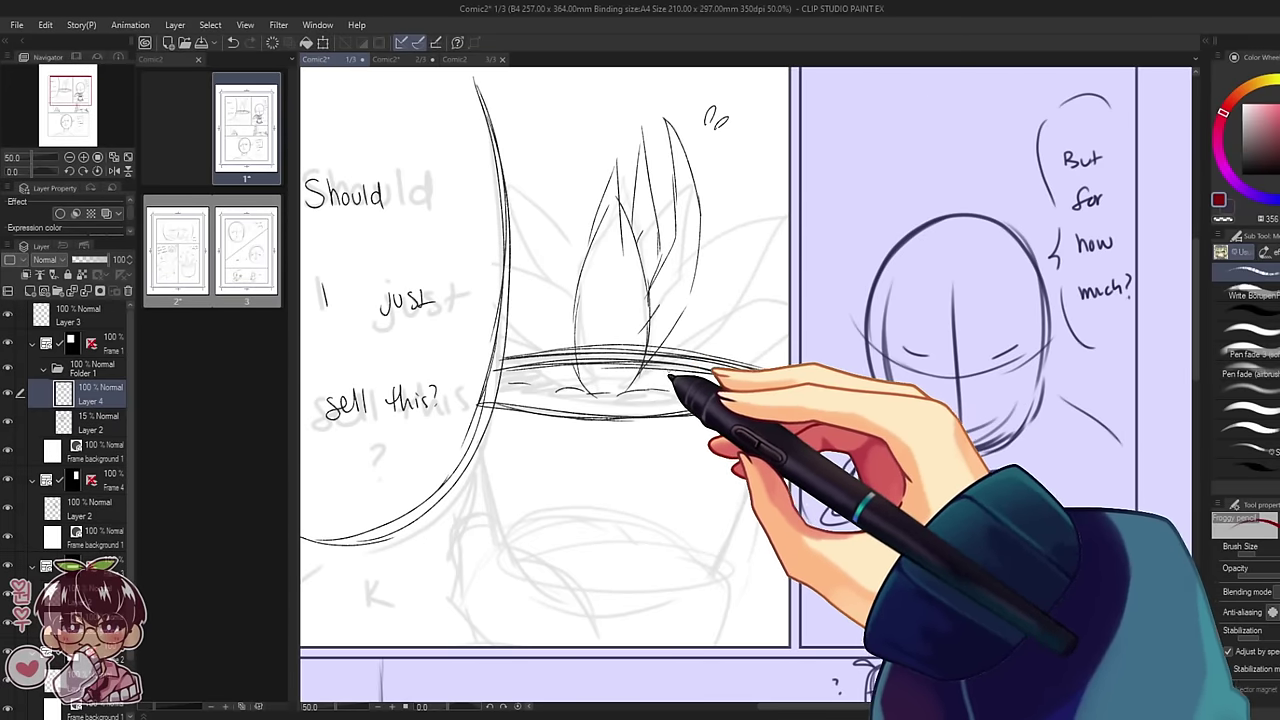
drag(668, 335, 762, 158)
drag(762, 158, 738, 292)
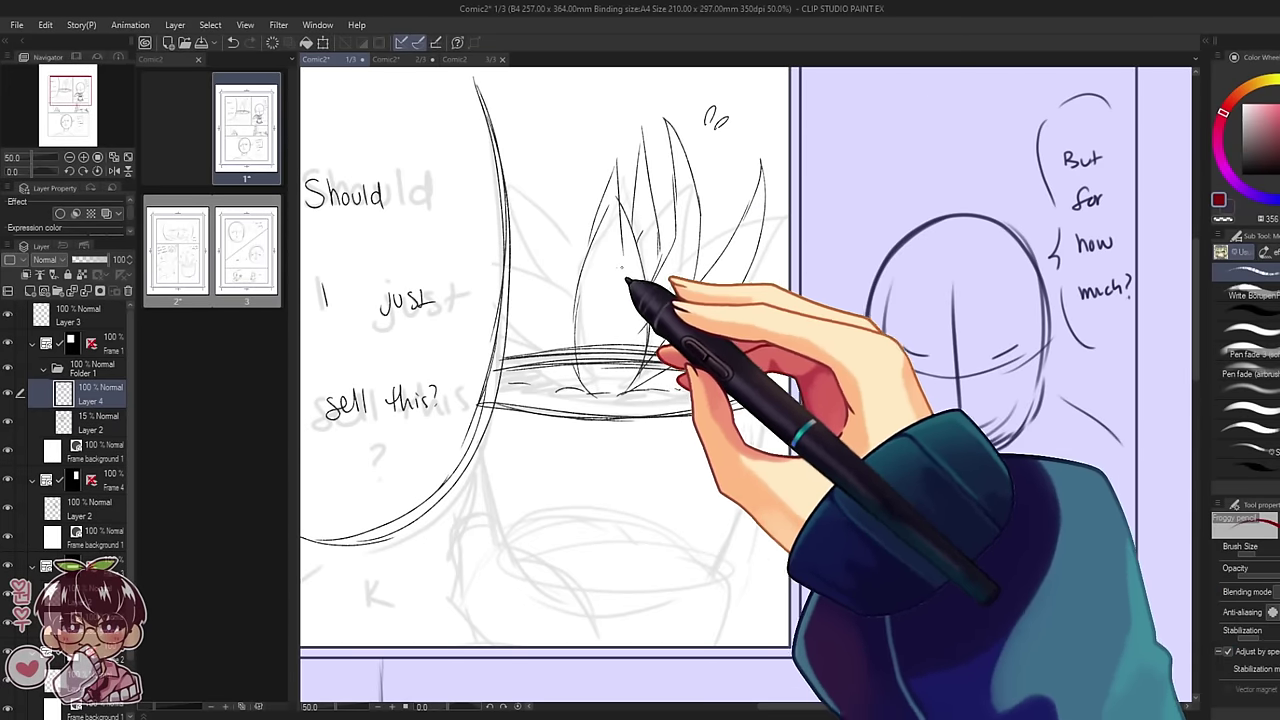
mouse_move(628, 282)
mouse_down()
mouse_move(508, 240)
mouse_move(580, 246)
mouse_move(578, 217)
mouse_up()
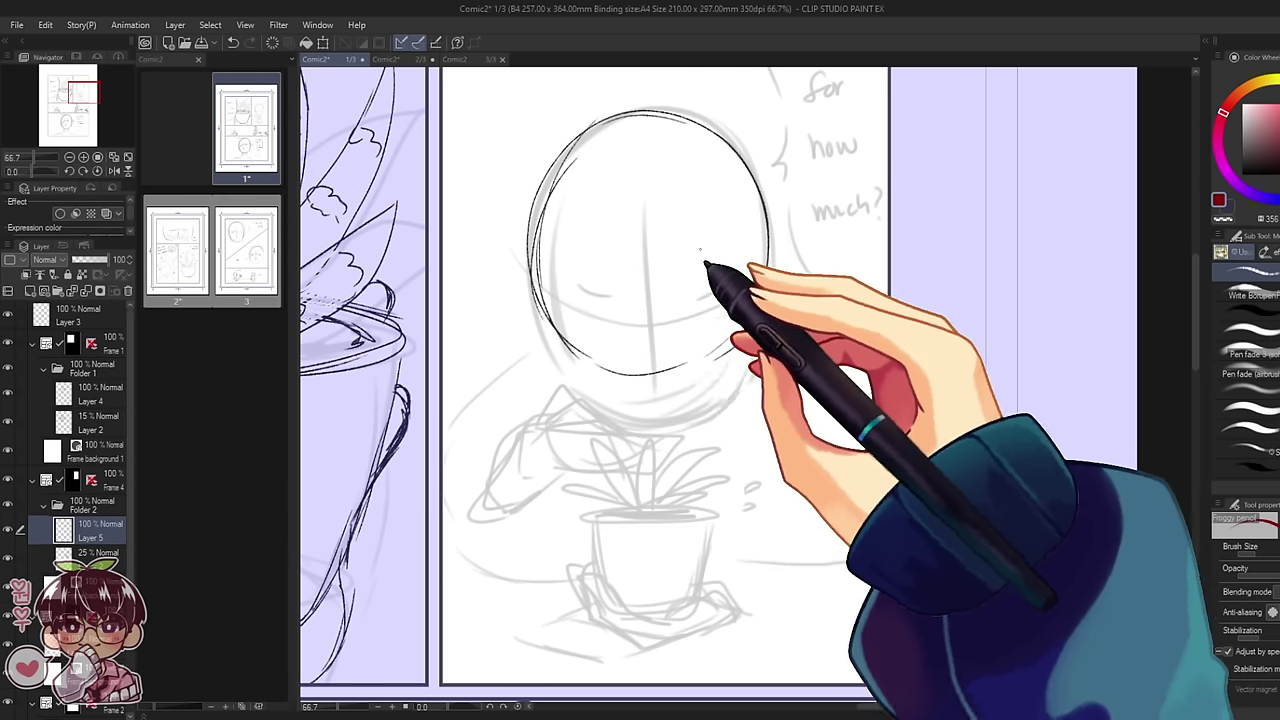
- On Layer 5 of page 1's Frame 4 folder, draw the face's centre and curved guidelines and the angry eye and brow beside them
drag(636, 186, 638, 278)
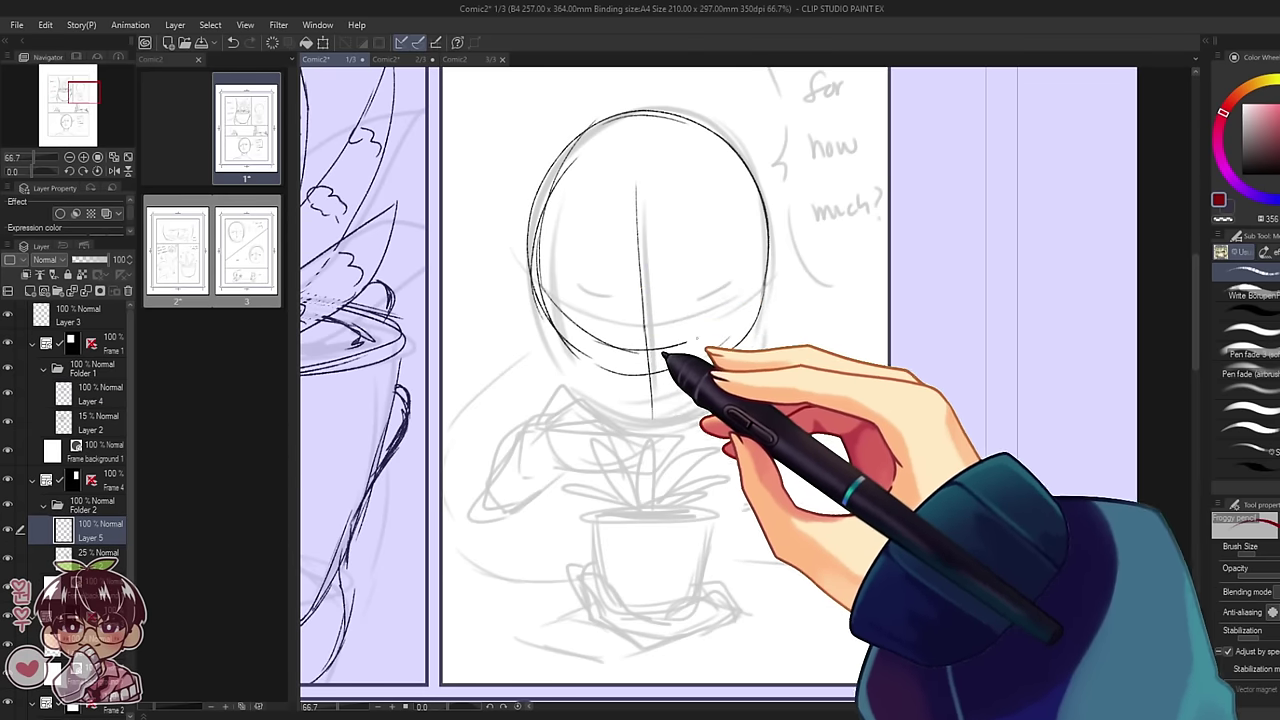
drag(697, 338, 759, 309)
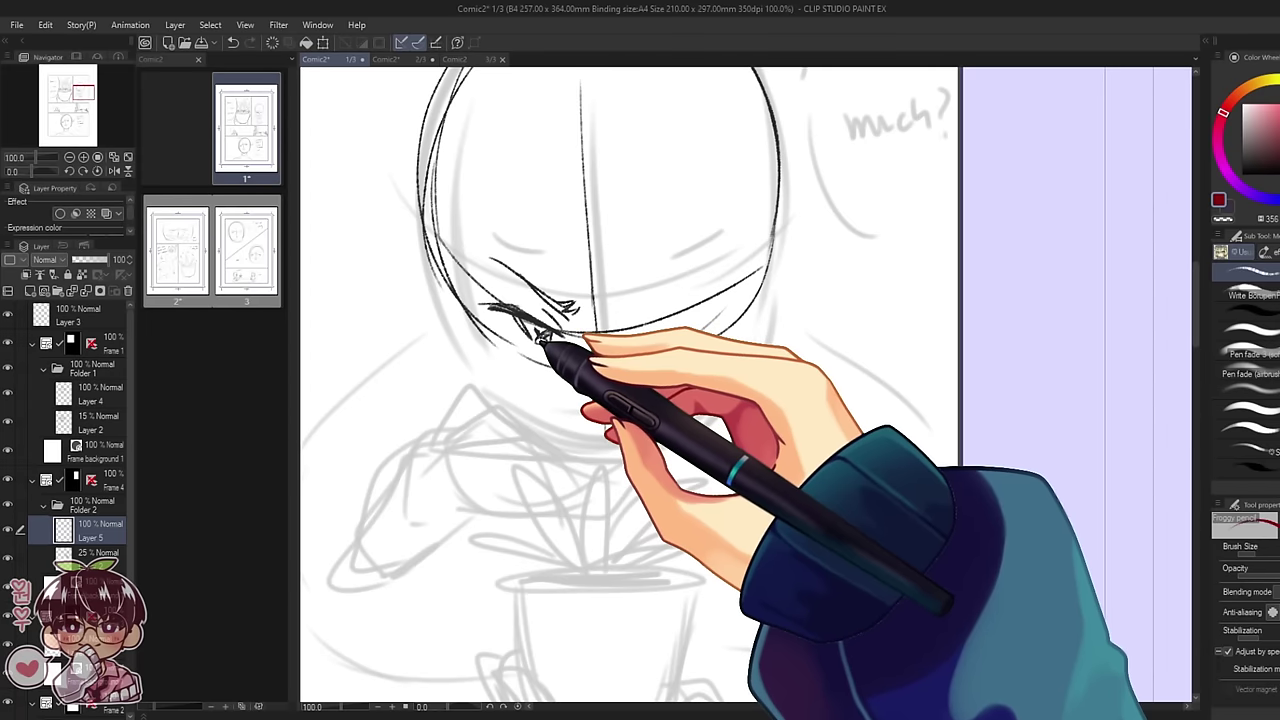
drag(632, 310, 705, 278)
mouse_move(642, 328)
mouse_down()
mouse_move(673, 337)
mouse_move(733, 304)
mouse_move(665, 343)
mouse_move(686, 341)
mouse_up()
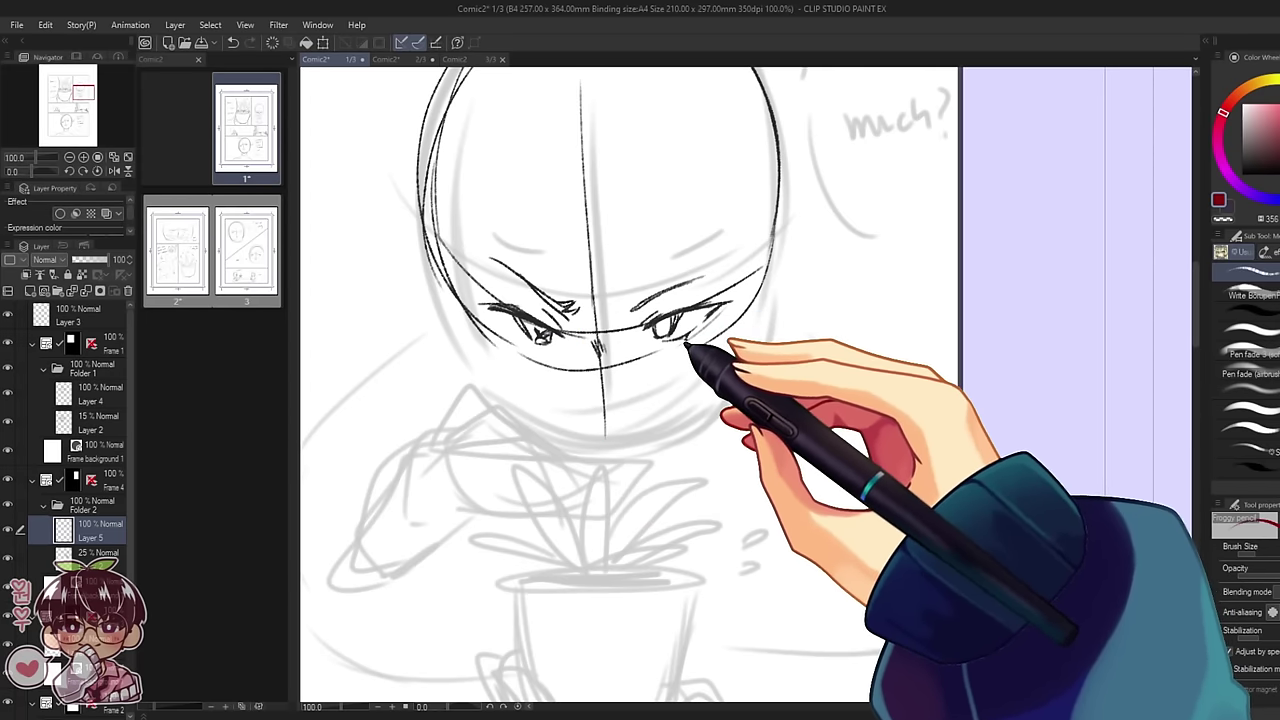
- Draw the cheeks, pointed chin and jawline of the character's face, redoing the first chin stroke
drag(478, 340, 492, 390)
drag(512, 416, 603, 474)
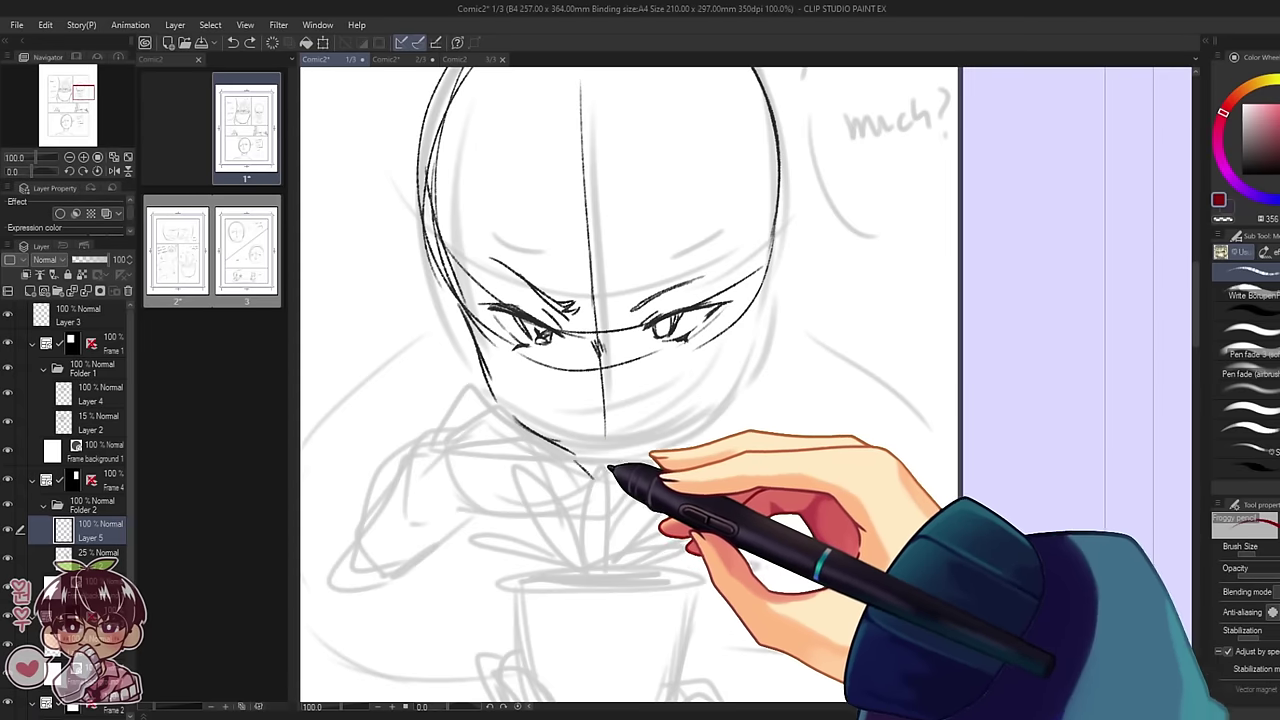
key(ctrl+z)
drag(515, 421, 583, 475)
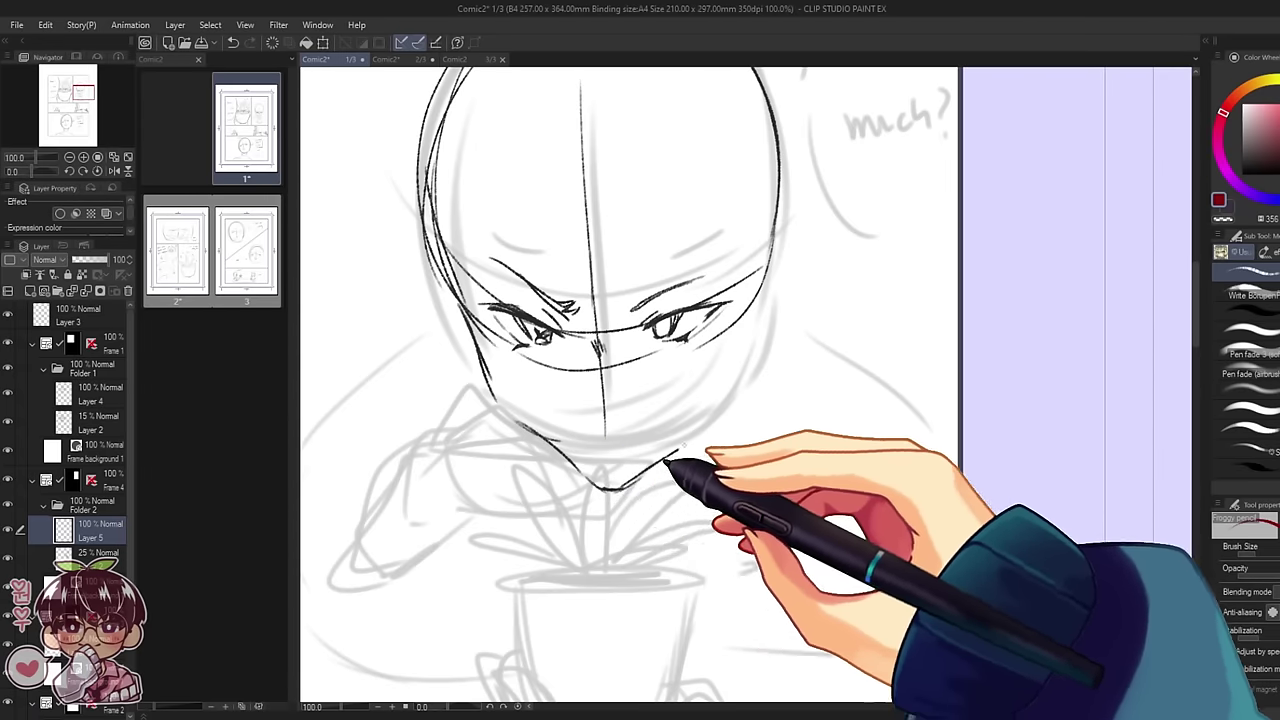
drag(681, 452, 742, 404)
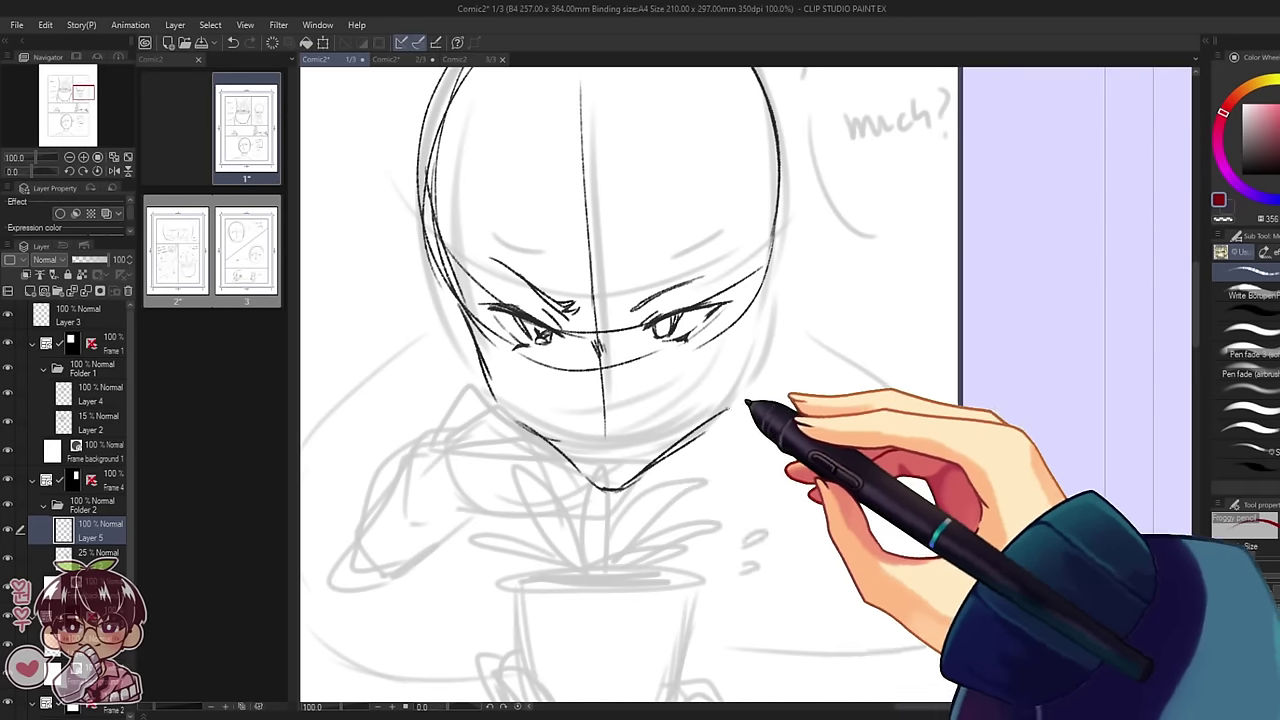
mouse_move(640, 477)
mouse_down()
mouse_move(730, 405)
mouse_move(732, 391)
mouse_move(722, 414)
mouse_move(780, 251)
mouse_up()
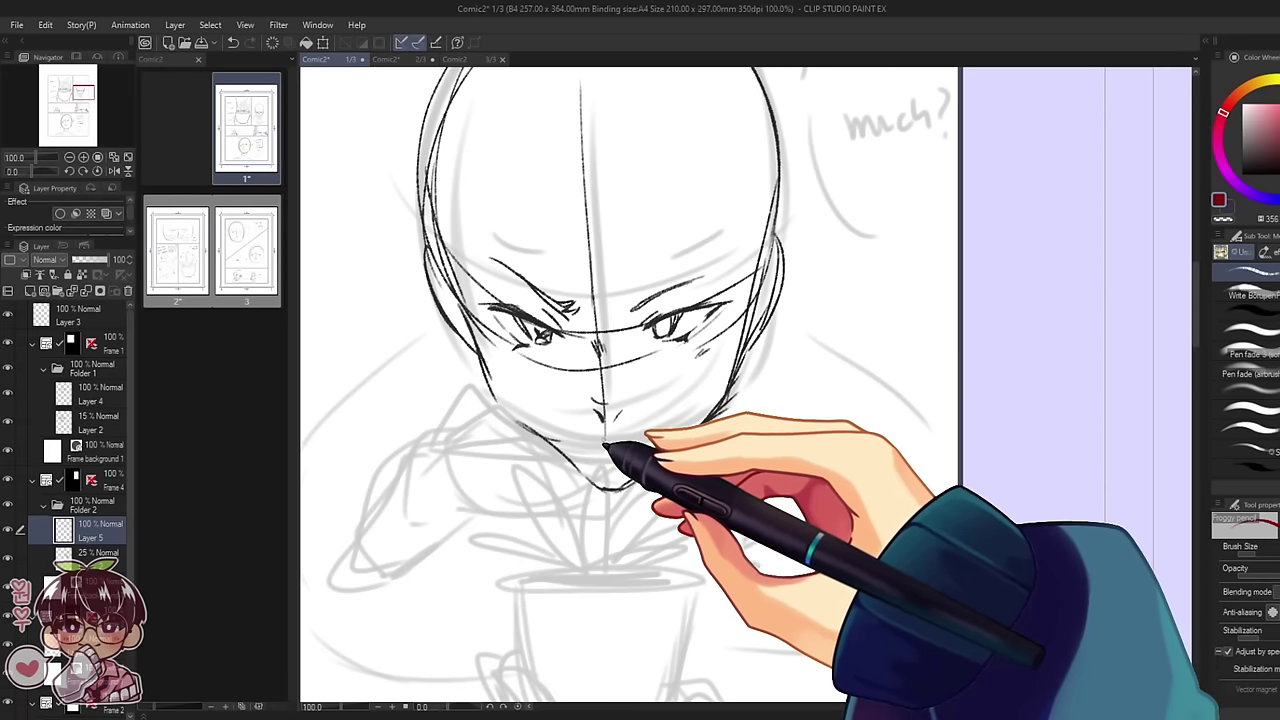
drag(697, 425, 723, 407)
- Darken the irises and upper lash lines of both of the character's eyes
drag(546, 304, 566, 317)
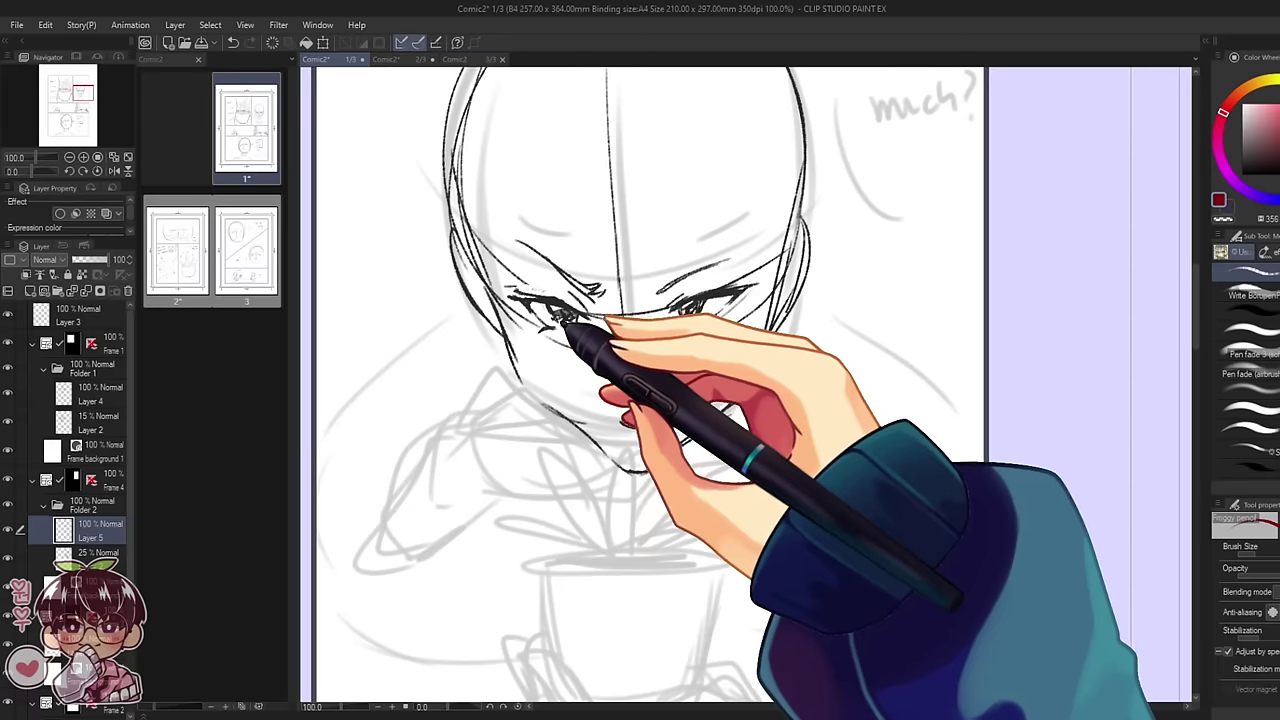
mouse_move(688, 303)
mouse_down()
mouse_move(700, 312)
mouse_move(734, 296)
mouse_up()
drag(563, 307, 556, 316)
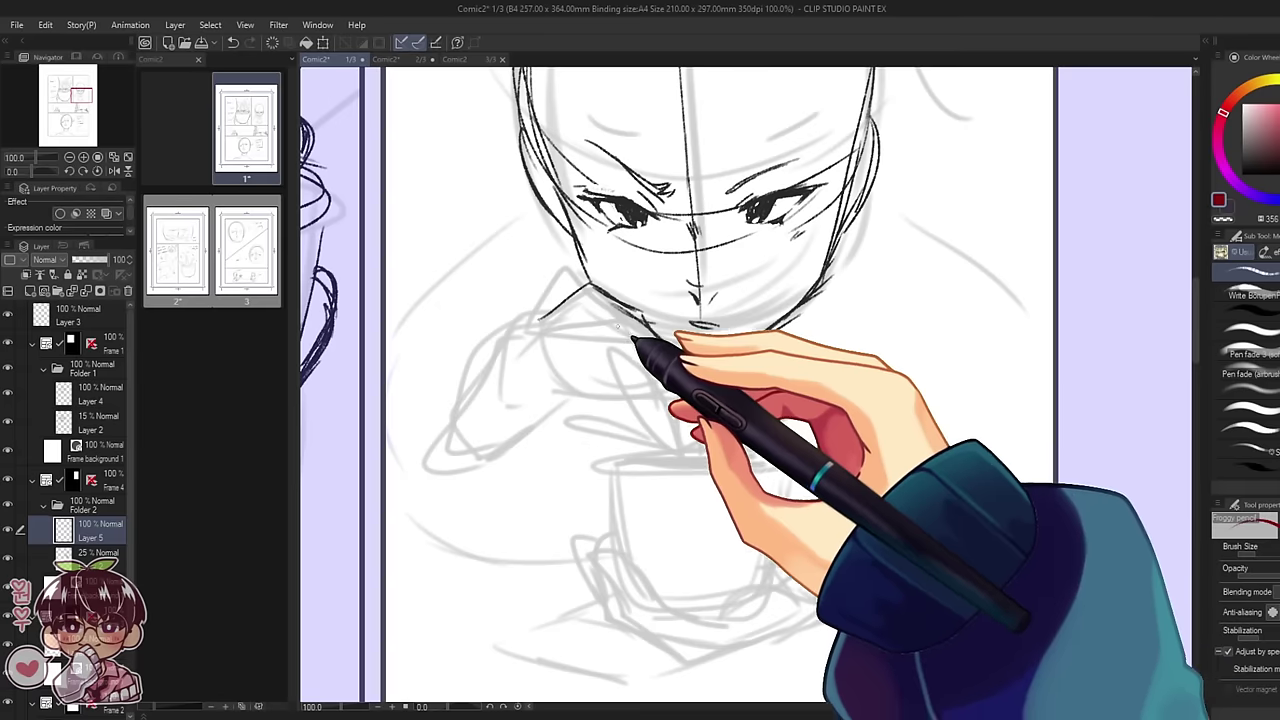
- Draw the hand raised to the character's chin, with its fingers, back and wrist, over the faded rough
mouse_move(634, 354)
mouse_down()
mouse_move(598, 318)
mouse_move(588, 293)
mouse_move(586, 322)
mouse_move(550, 339)
mouse_move(590, 319)
mouse_move(564, 343)
mouse_move(583, 327)
mouse_move(612, 335)
mouse_up()
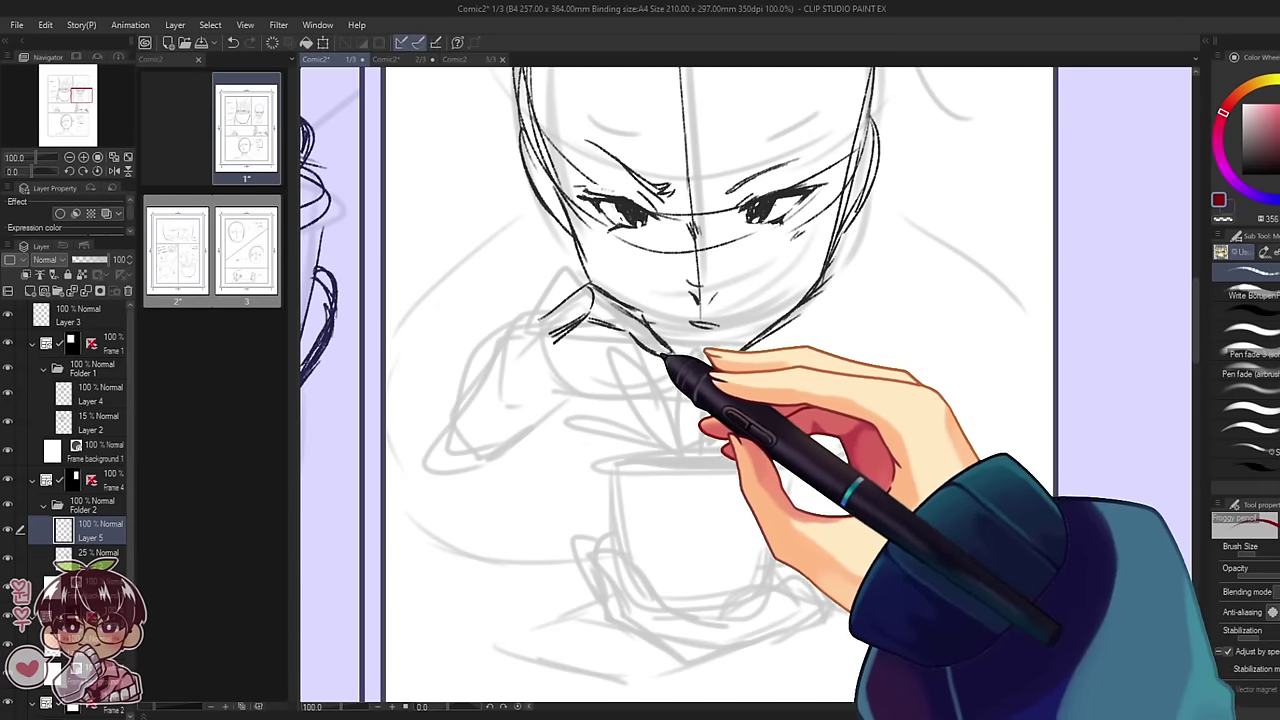
mouse_move(558, 308)
mouse_down()
mouse_move(500, 349)
mouse_move(509, 343)
mouse_move(438, 441)
mouse_up()
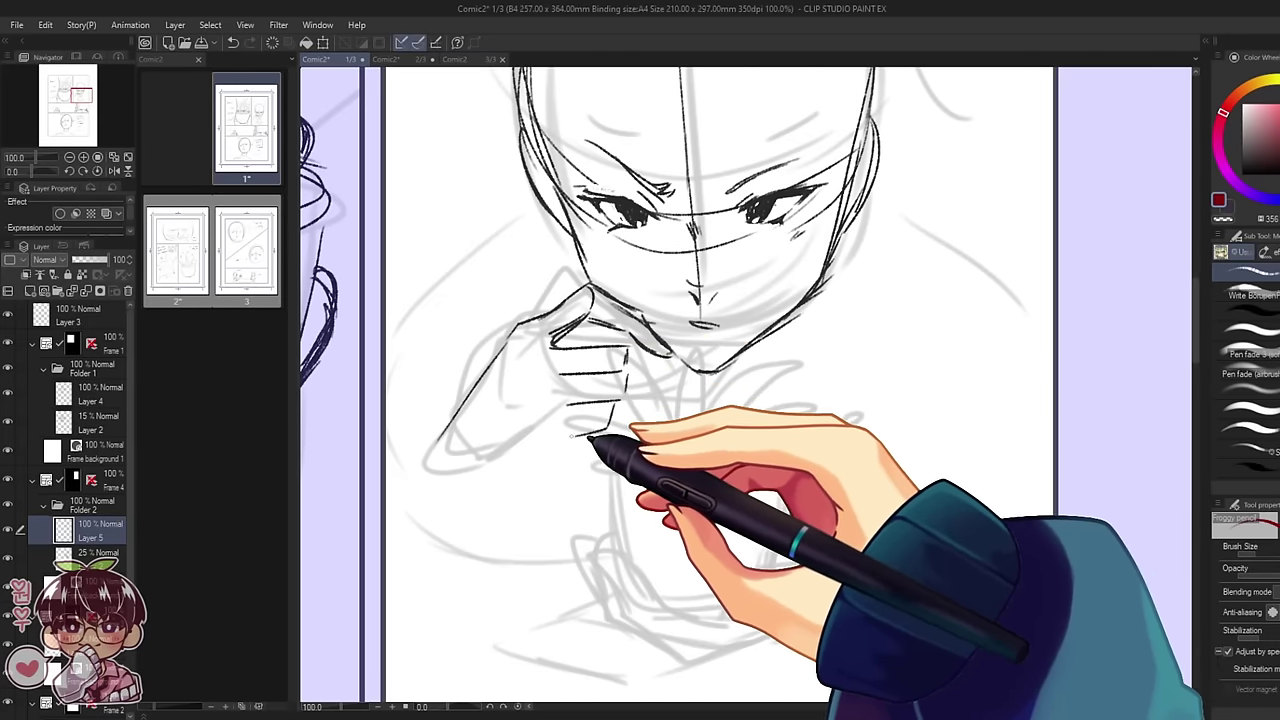
mouse_move(568, 441)
mouse_down()
mouse_move(526, 495)
mouse_move(459, 505)
mouse_up()
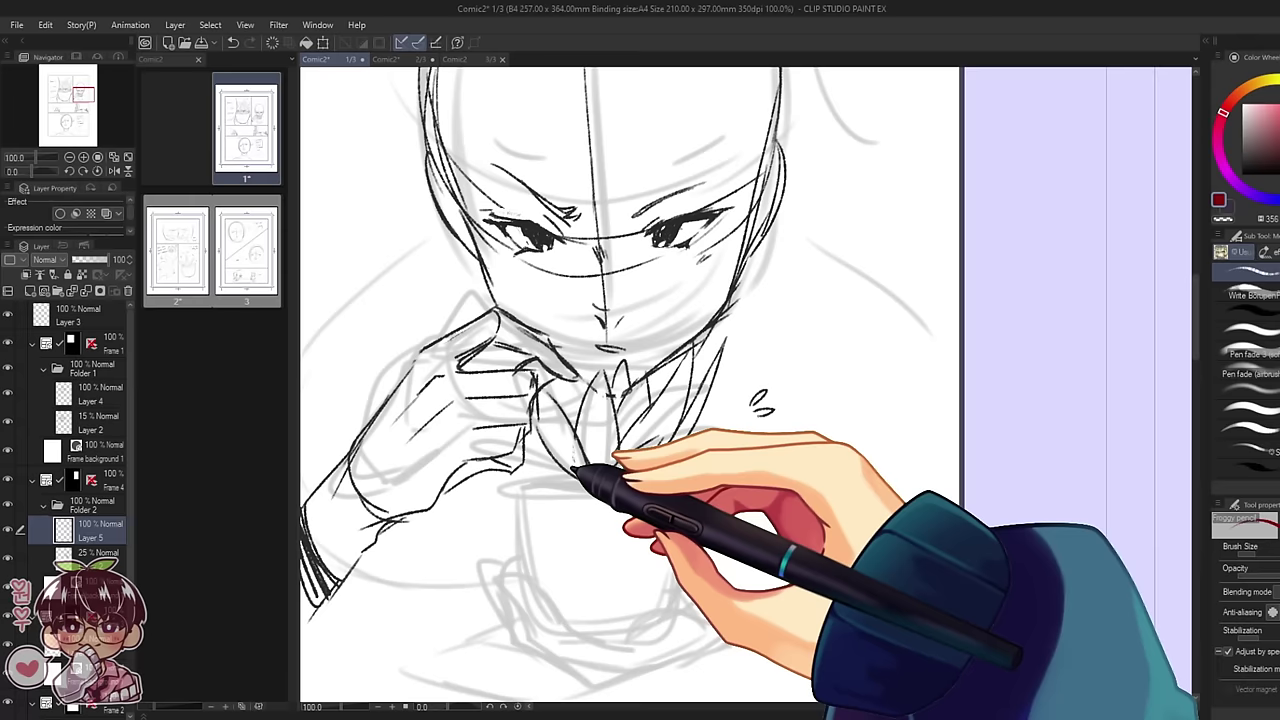
- Draw the plant's leaves and the curved pot rim beside the character's raised hand
mouse_move(574, 466)
mouse_down()
mouse_move(585, 487)
mouse_move(571, 466)
mouse_move(524, 455)
mouse_up()
drag(521, 470, 585, 489)
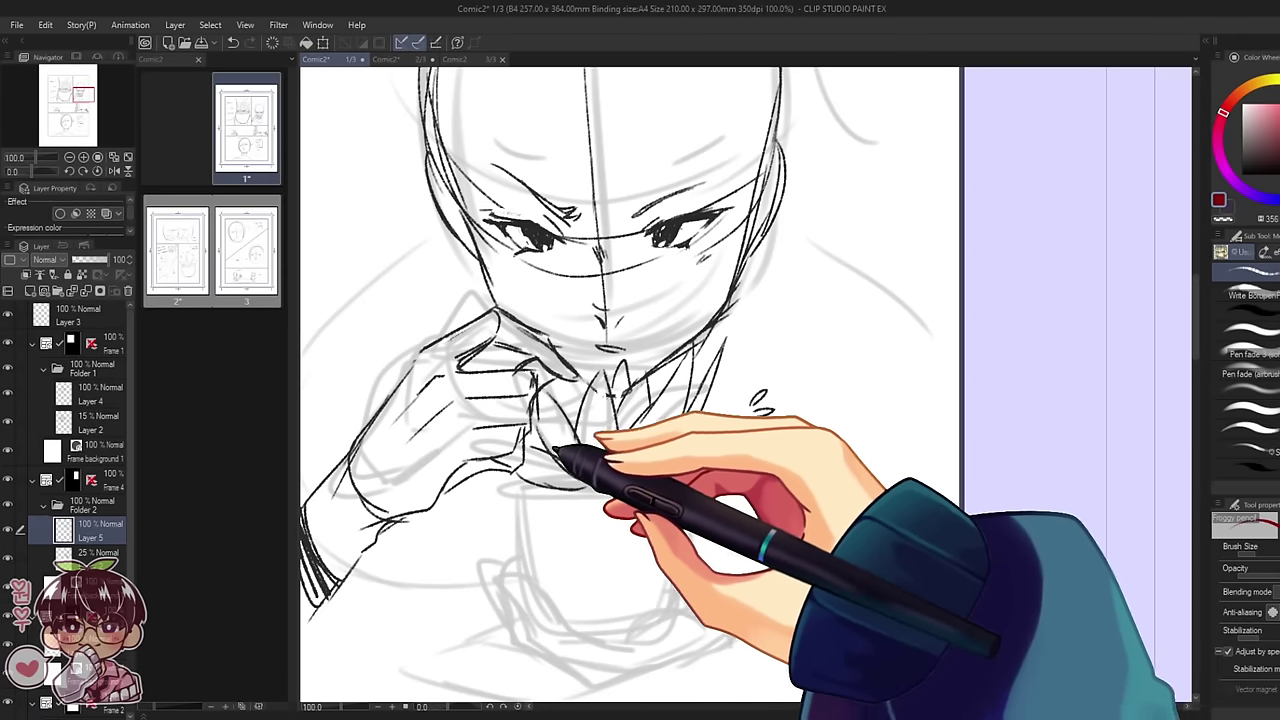
drag(530, 433, 562, 455)
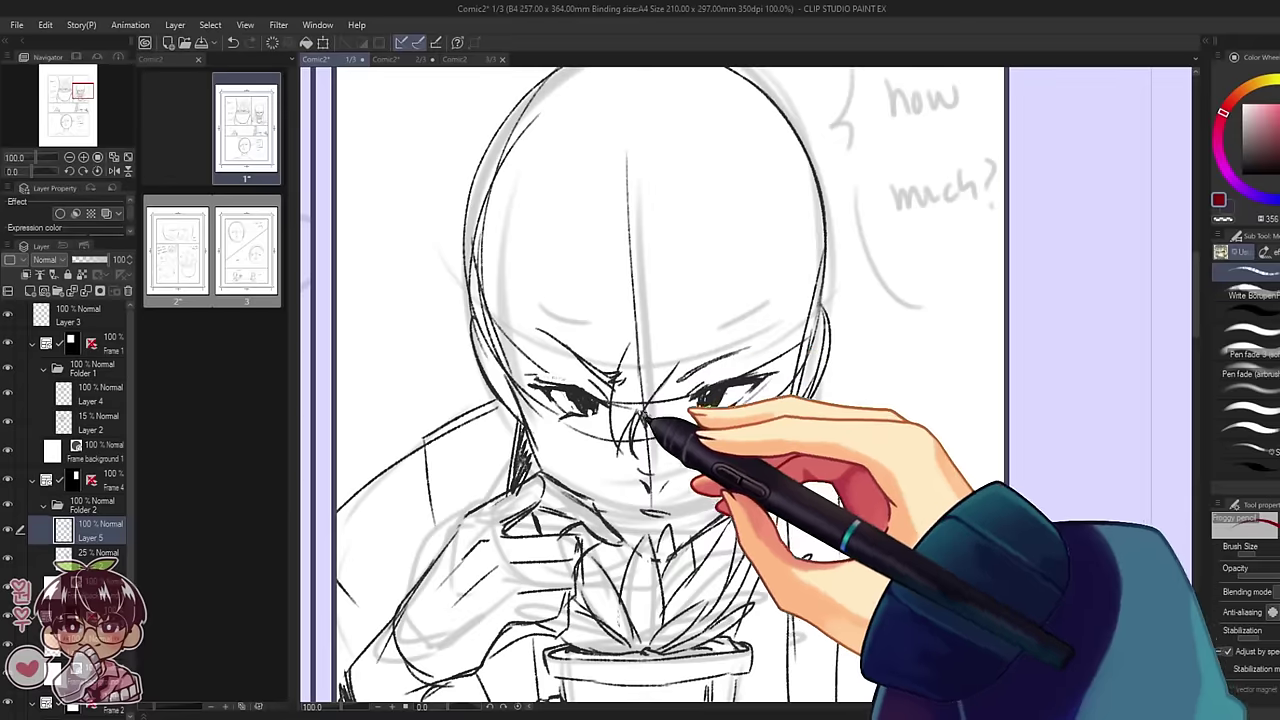
- Draw pointed strands of fringe falling across the character's forehead to between the eyes
drag(655, 433, 665, 456)
drag(673, 405, 694, 433)
mouse_move(733, 205)
mouse_down()
mouse_move(675, 379)
mouse_move(655, 397)
mouse_up()
mouse_move(705, 245)
mouse_down()
mouse_move(634, 380)
mouse_move(614, 277)
mouse_move(610, 308)
mouse_move(591, 266)
mouse_move(603, 377)
mouse_move(605, 325)
mouse_up()
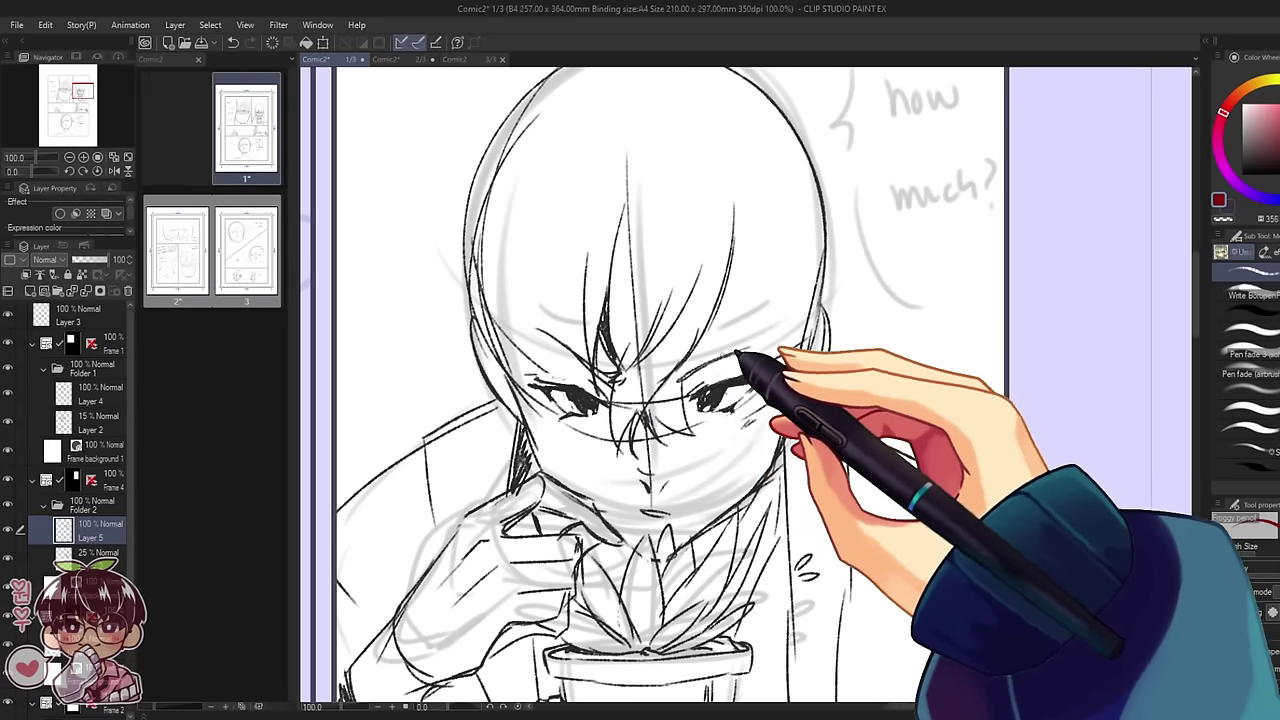
mouse_move(780, 240)
mouse_down()
mouse_move(743, 337)
mouse_move(420, 280)
mouse_move(500, 188)
mouse_move(558, 232)
mouse_up()
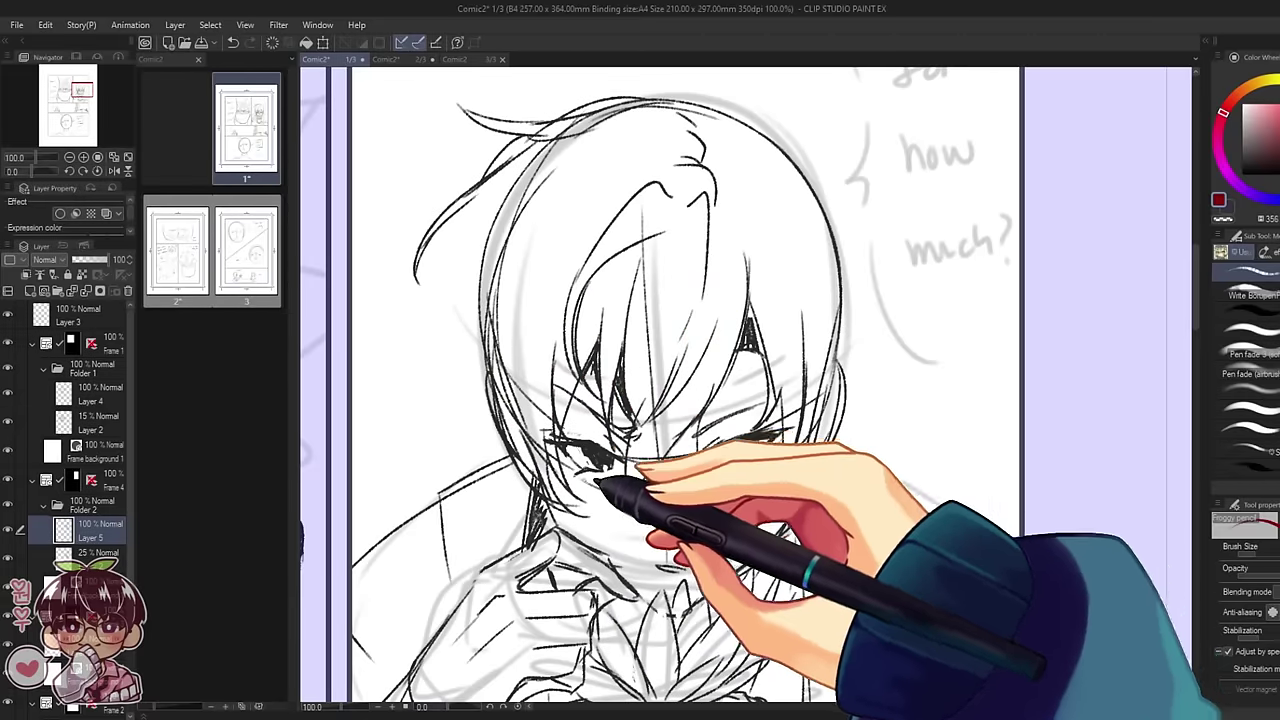